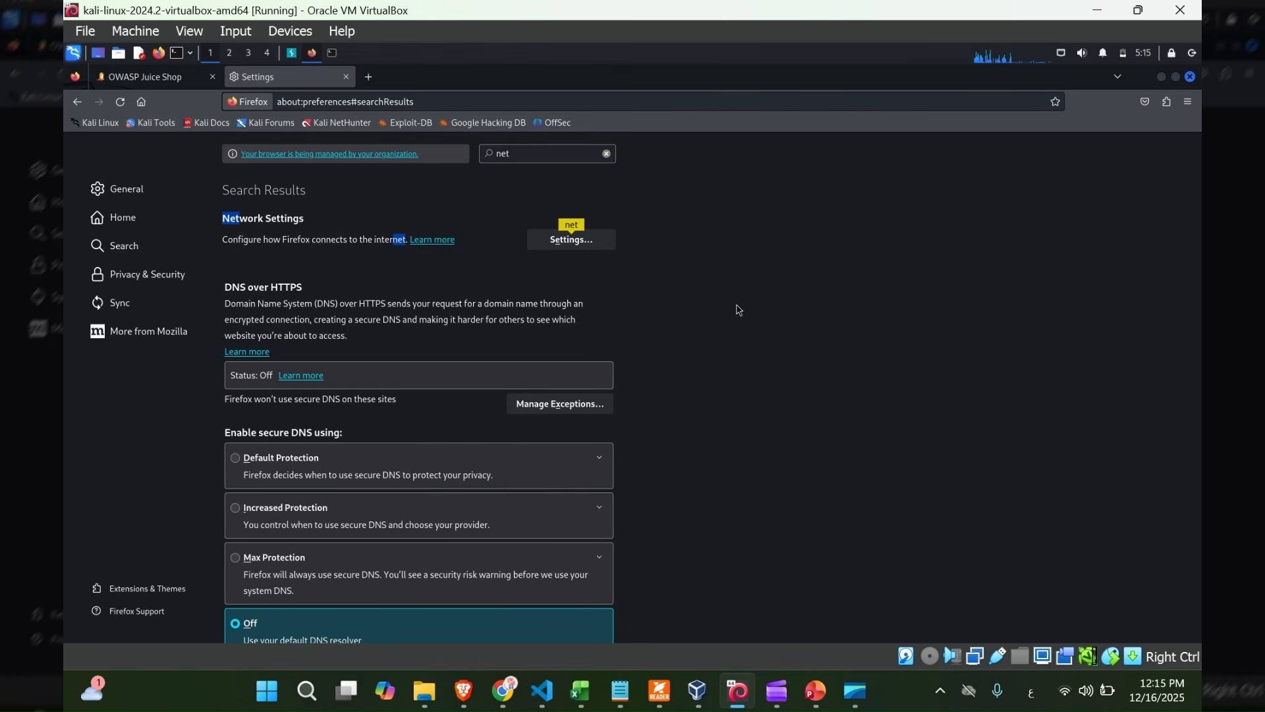
- Search the browser settings for "netw" and open the connection settings under Network Settings
left_click(534, 153)
type("w")
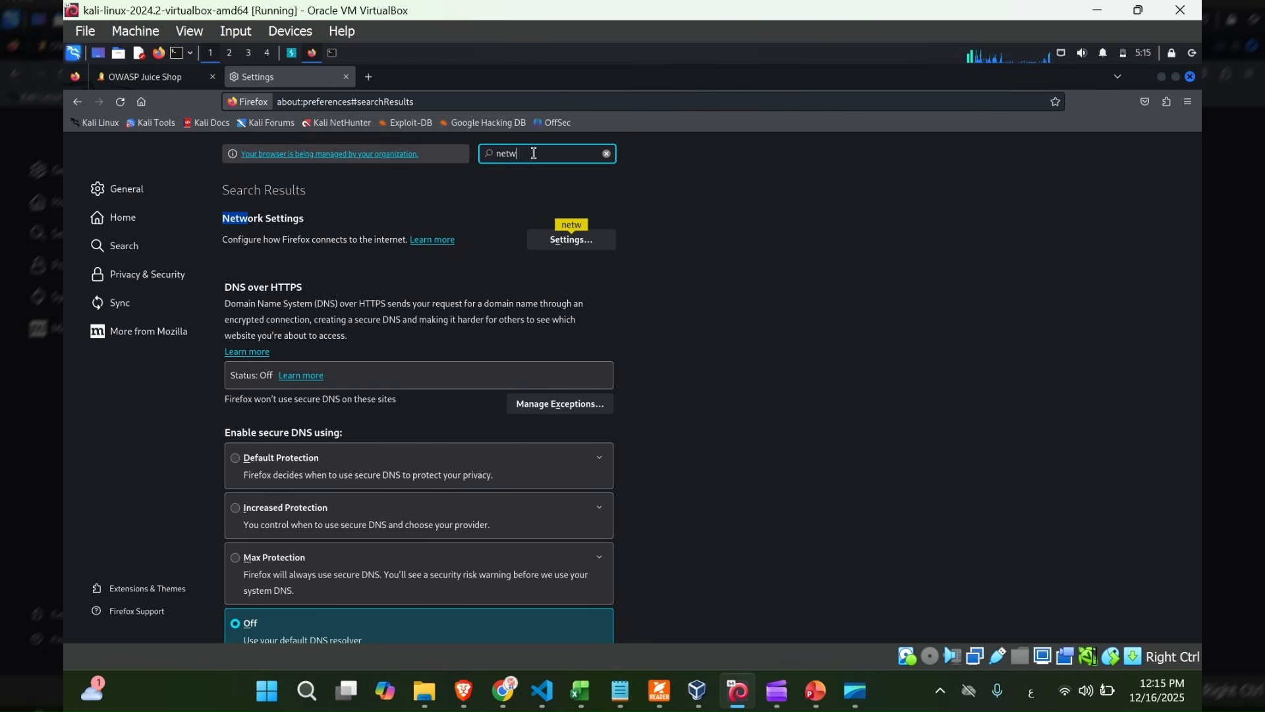
left_click(567, 241)
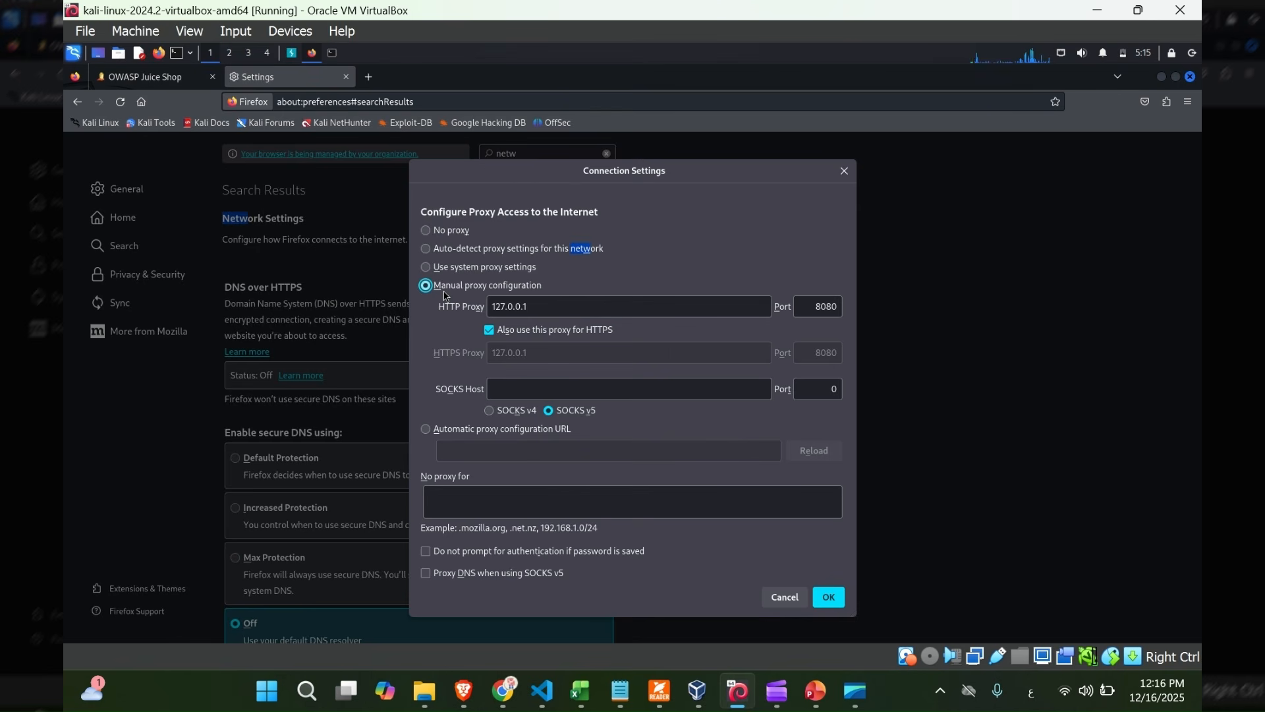
- Check that the manual HTTP proxy is 127.0.0.1 on port 8080, also used for HTTPS, and accept the connection settings
left_click(577, 302)
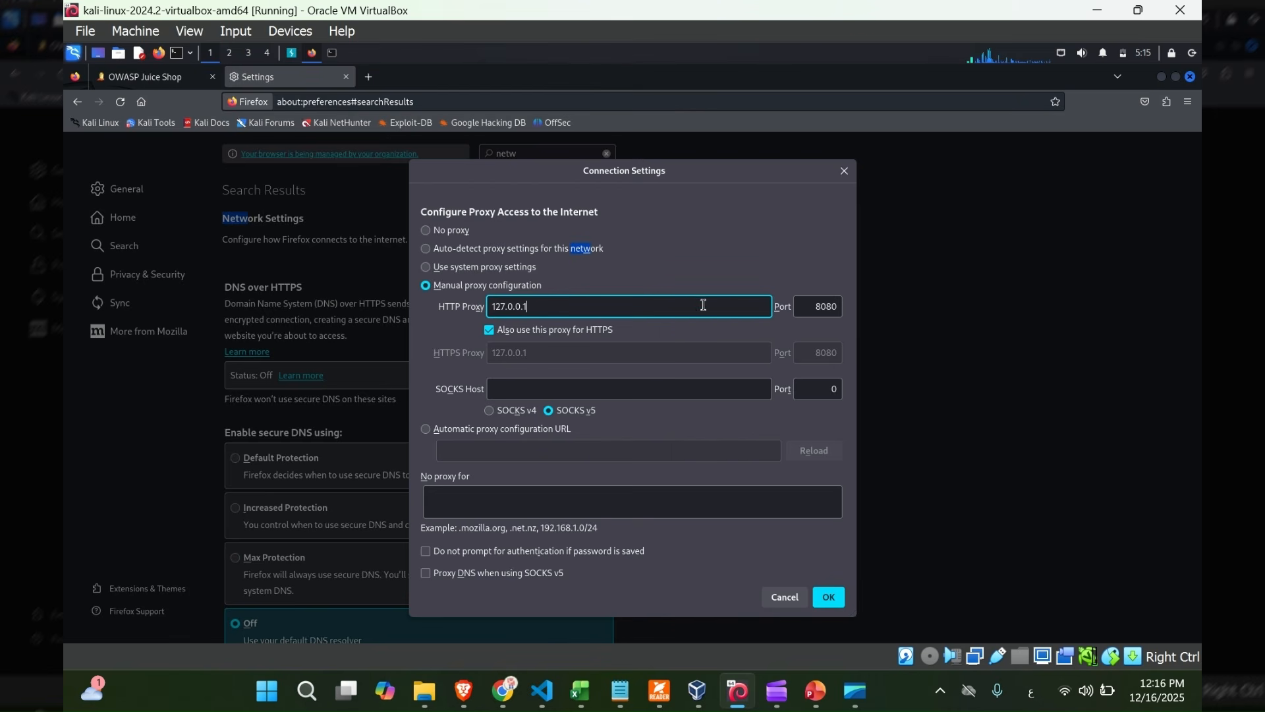
left_click(817, 304)
double_click(817, 304)
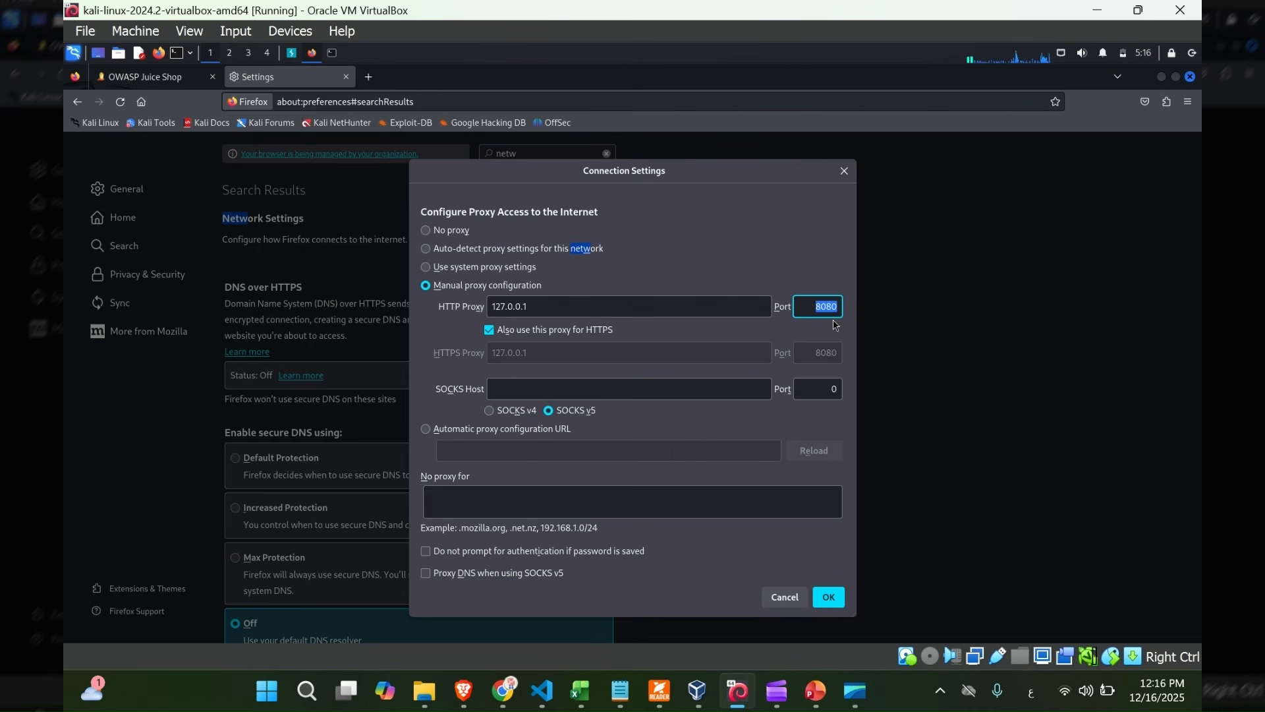
left_click_drag(812, 311, 842, 309)
left_click(829, 599)
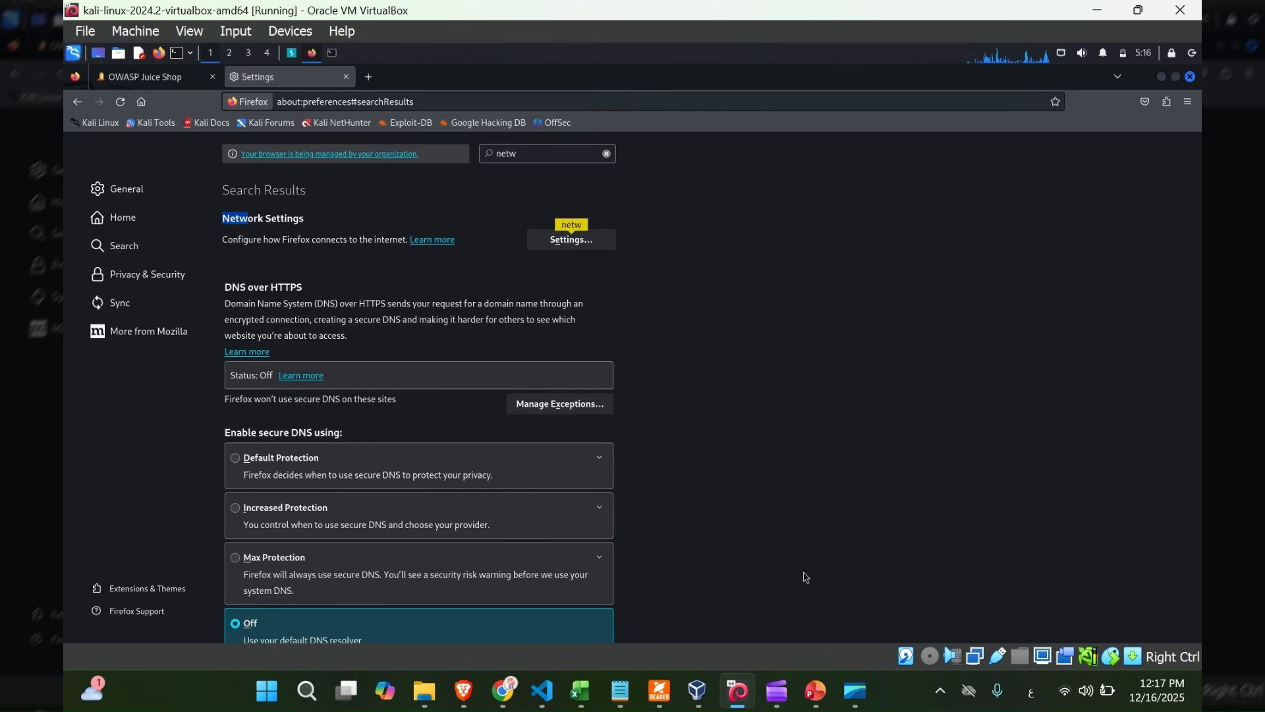
- Open about:config in a new browser tab and accept the risk to reach the advanced preferences
left_click(371, 83)
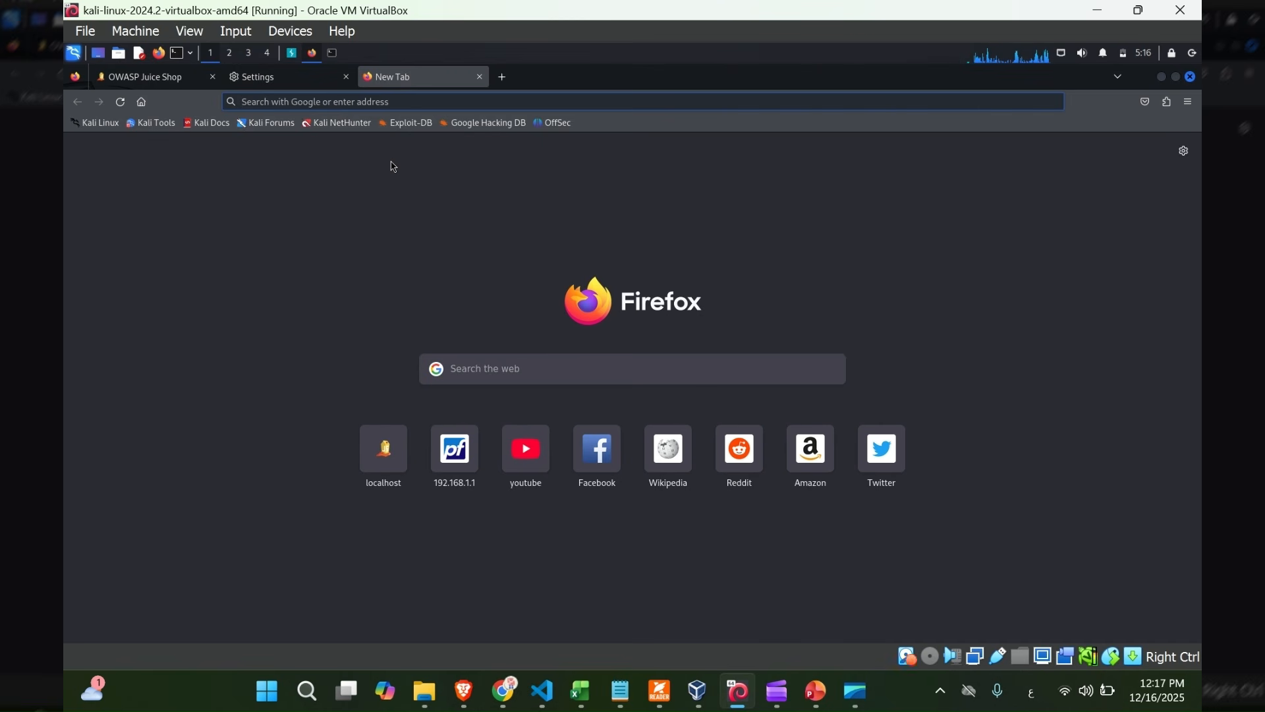
type("about")
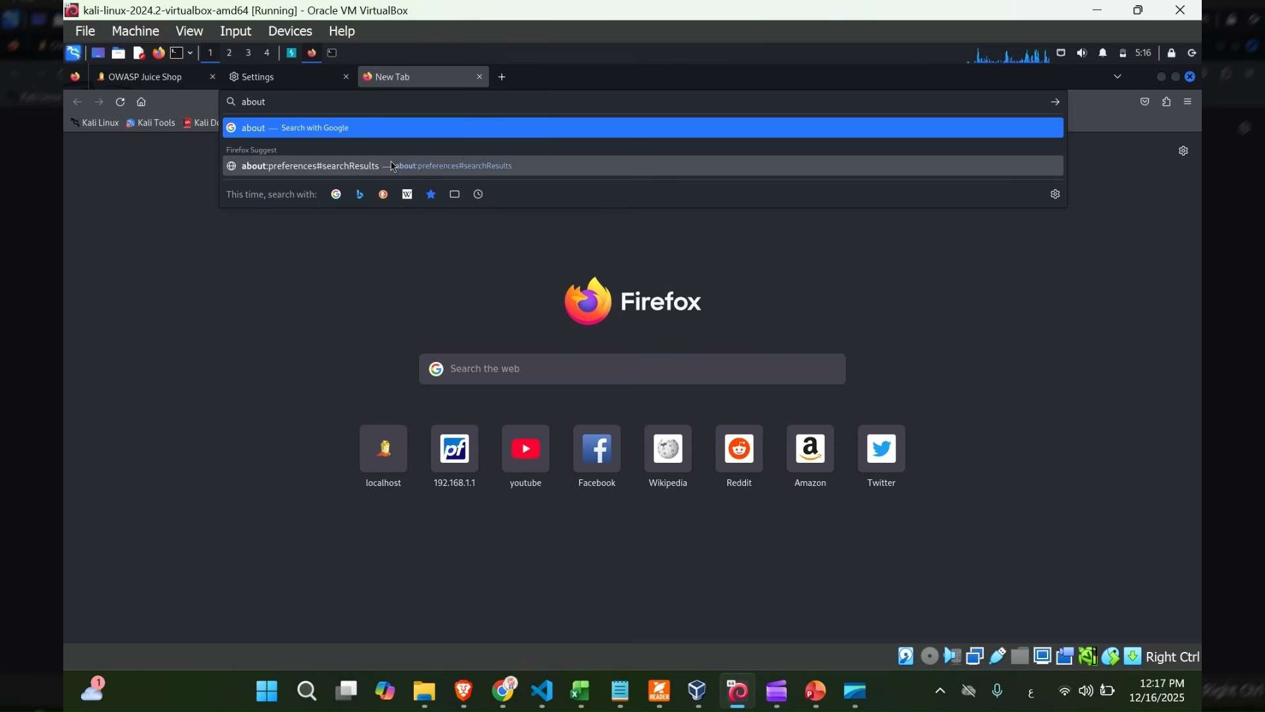
type(":")
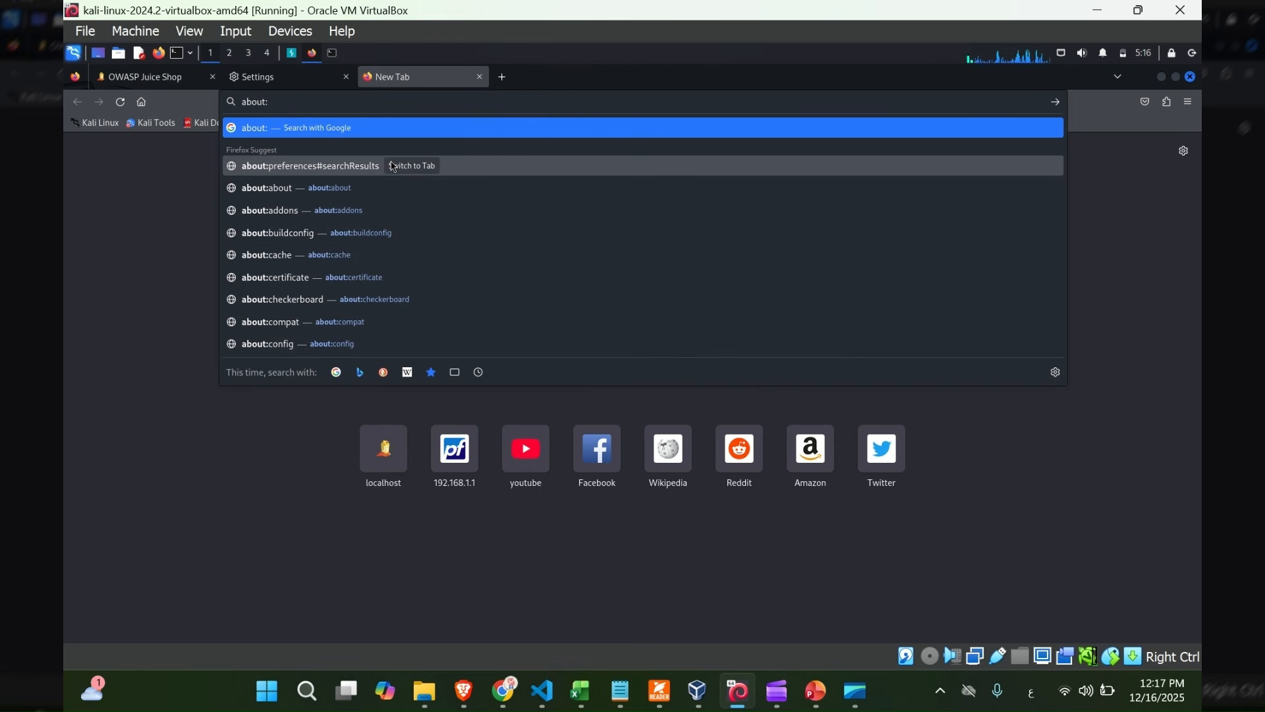
type("config")
key("Return")
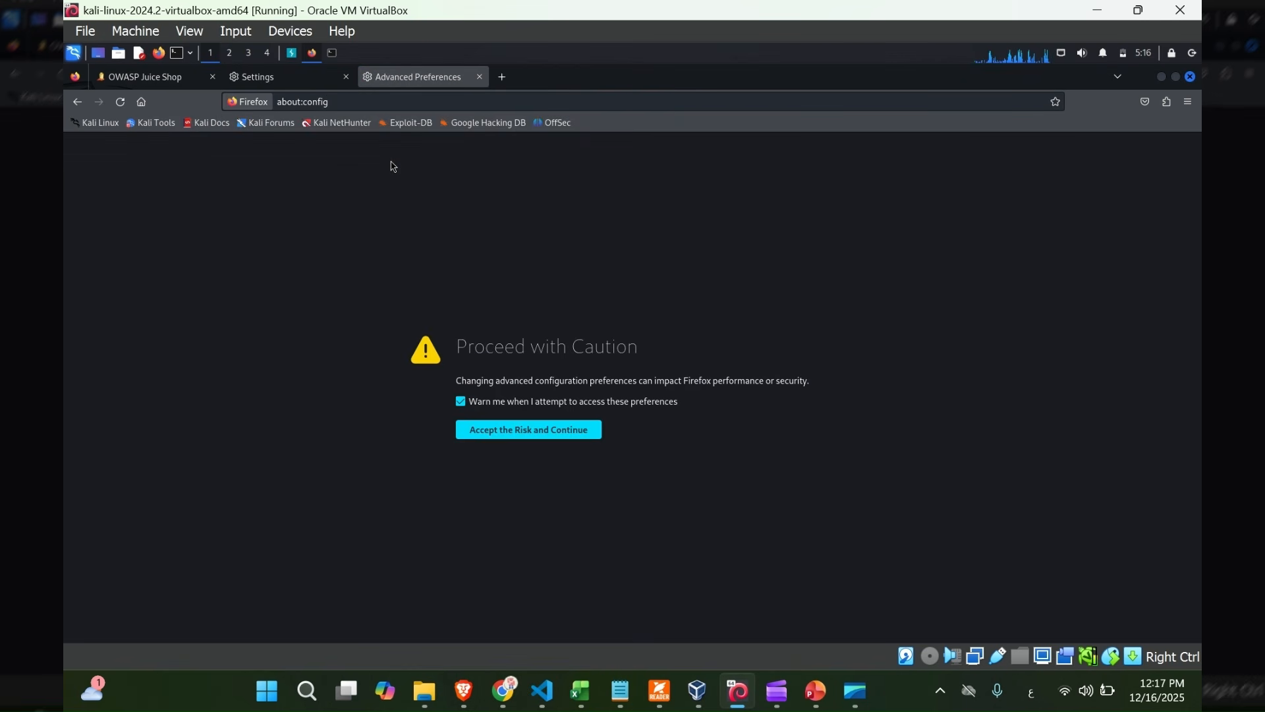
left_click(530, 432)
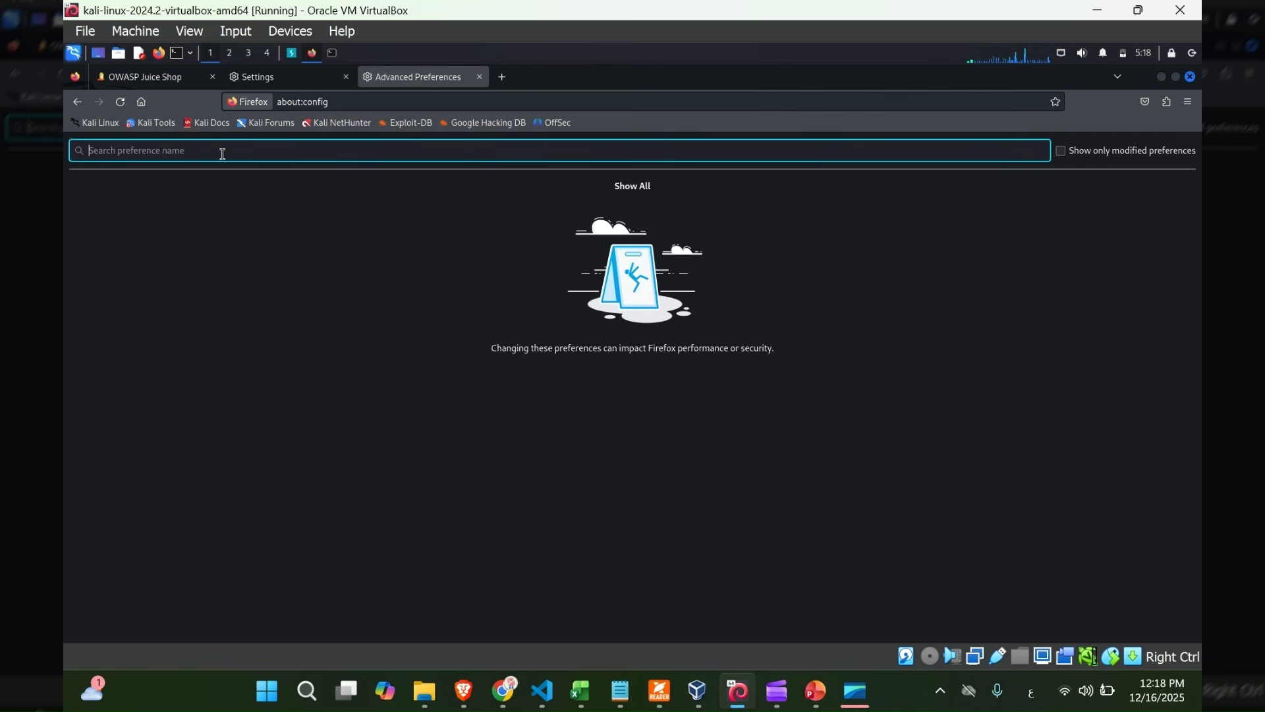
- Filter the advanced preferences by "network.proxy." and toggle network.proxy.allow_hijacking_localhost off and back to true
type("net")
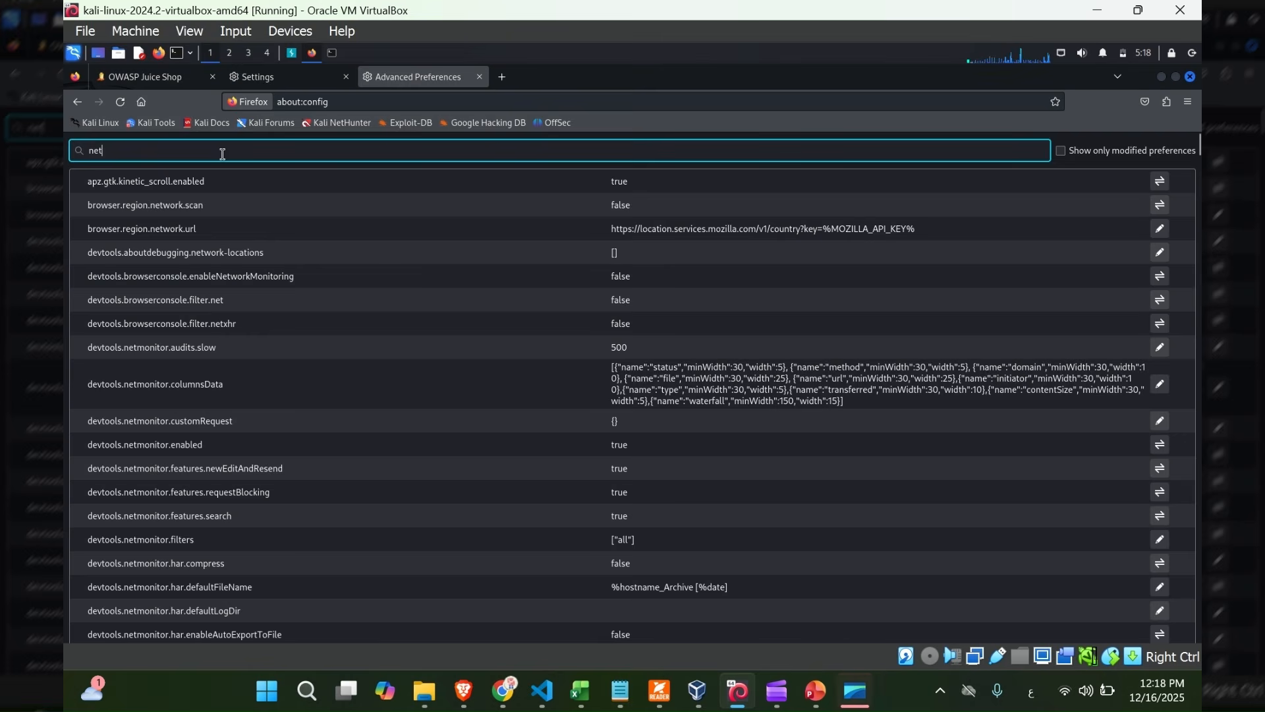
type("work.")
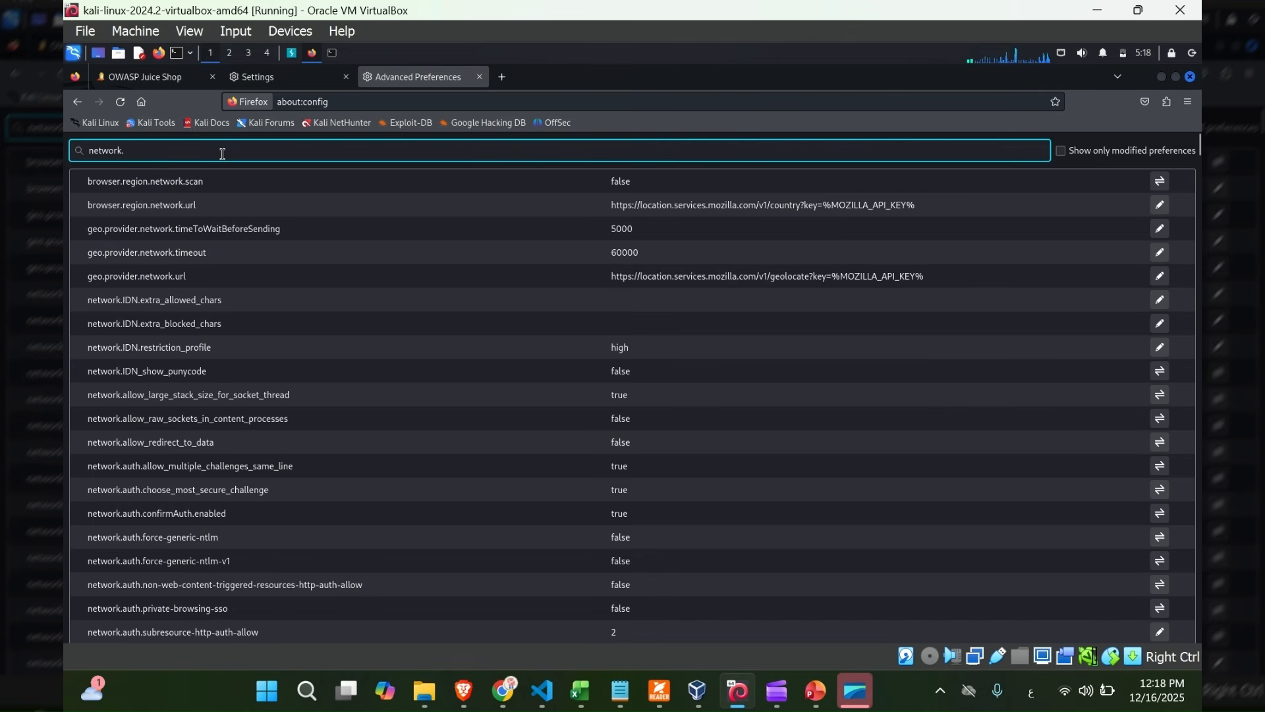
type("pro")
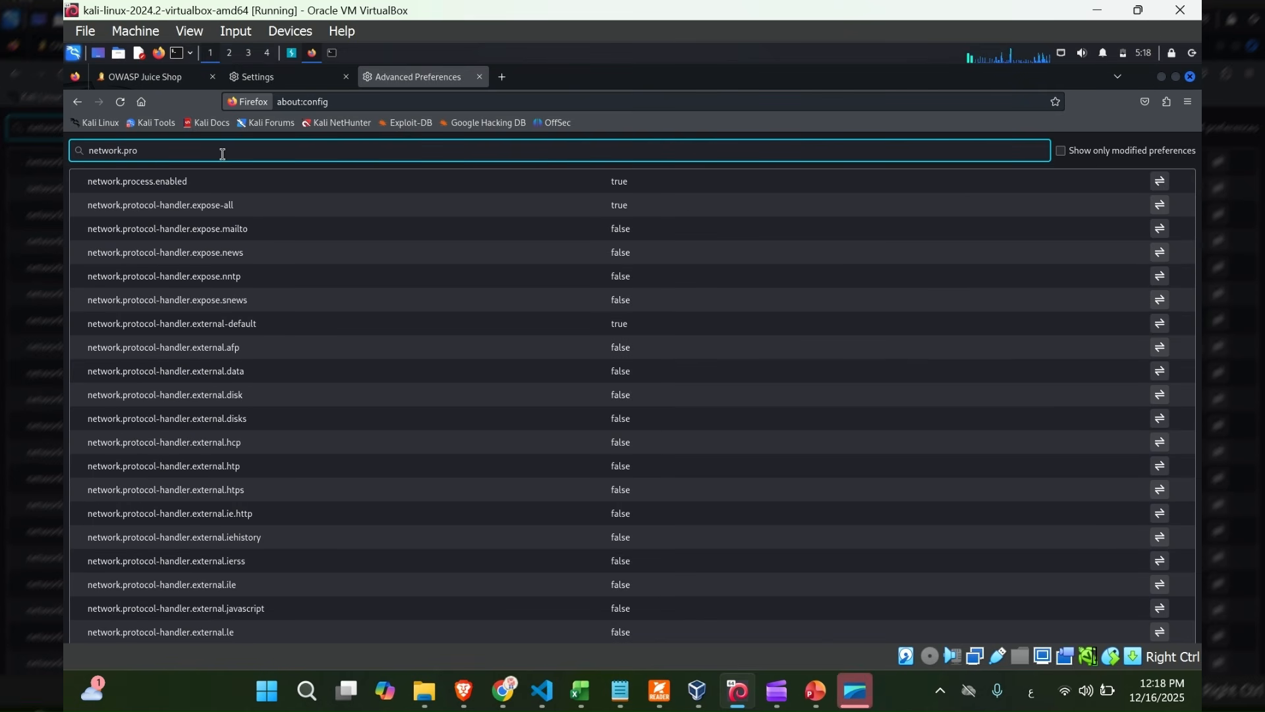
type("xy")
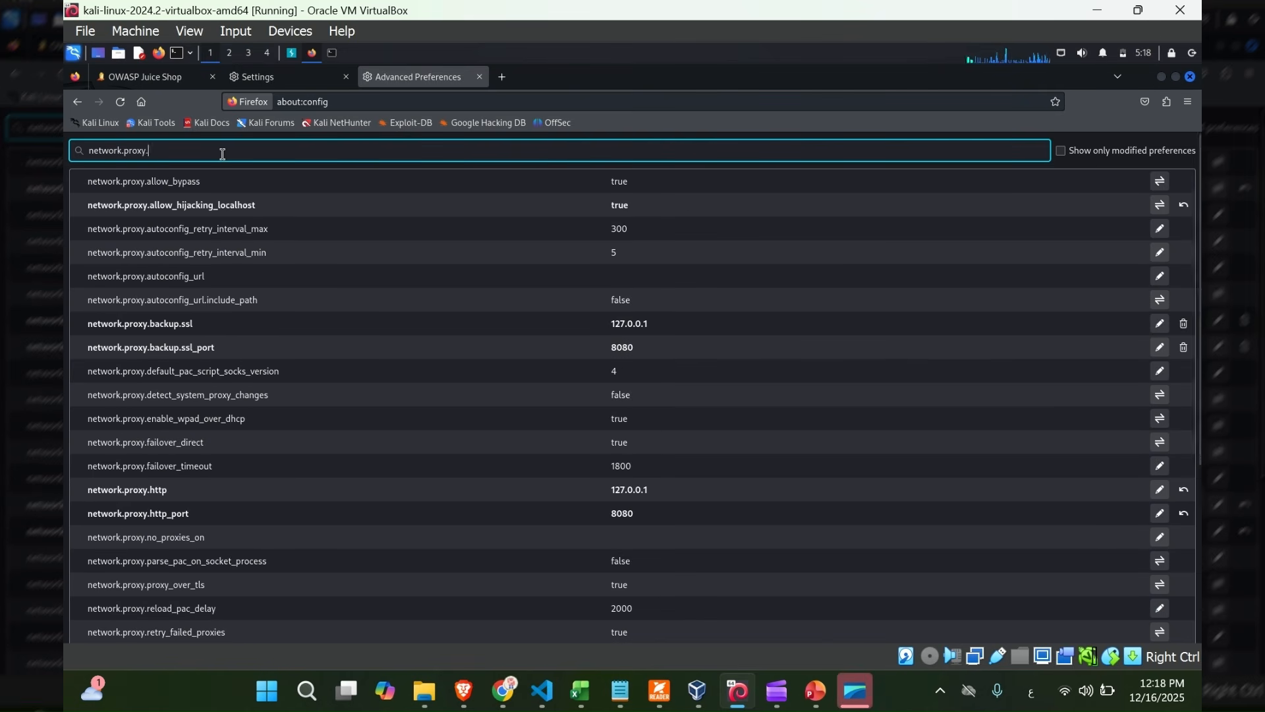
type(".")
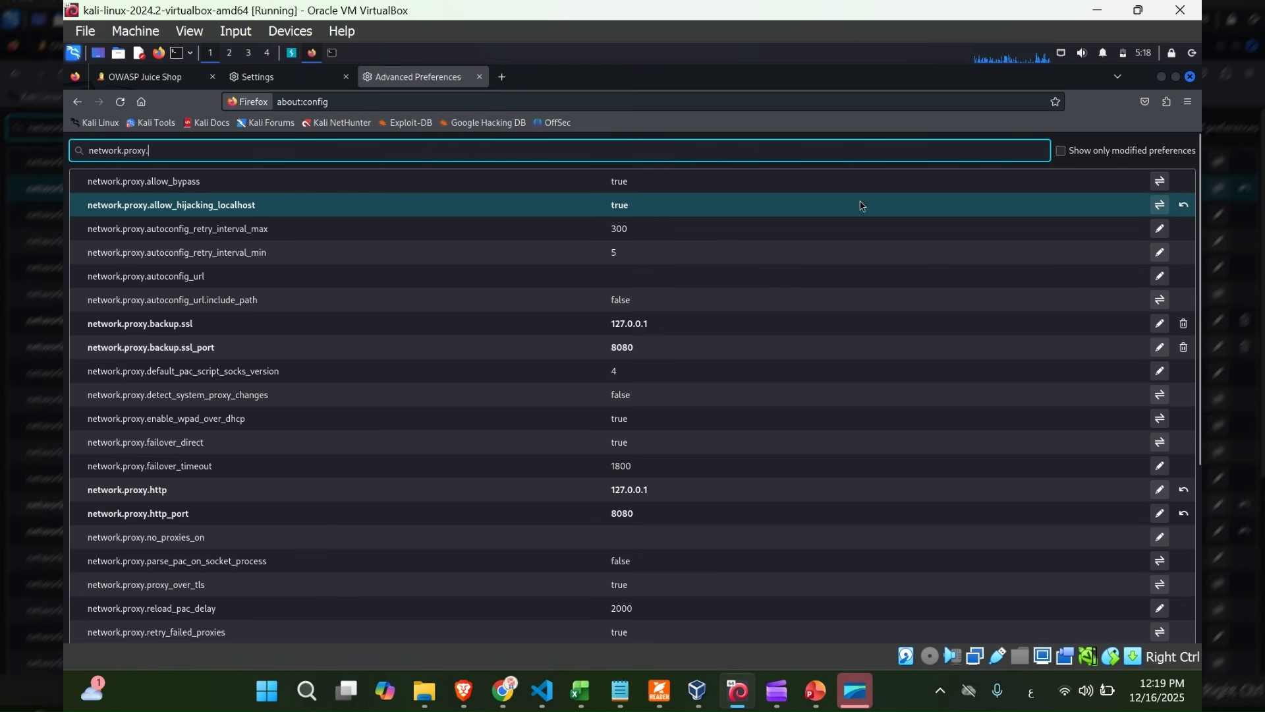
left_click(1164, 211)
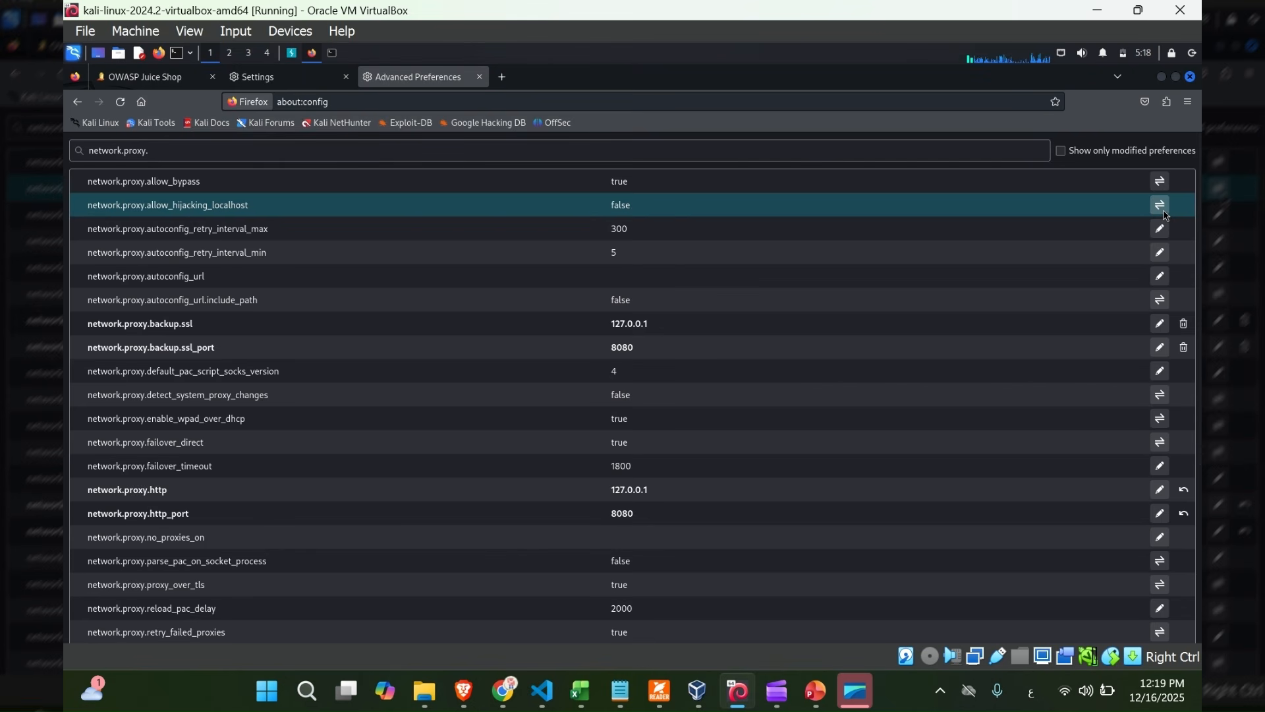
left_click(1164, 211)
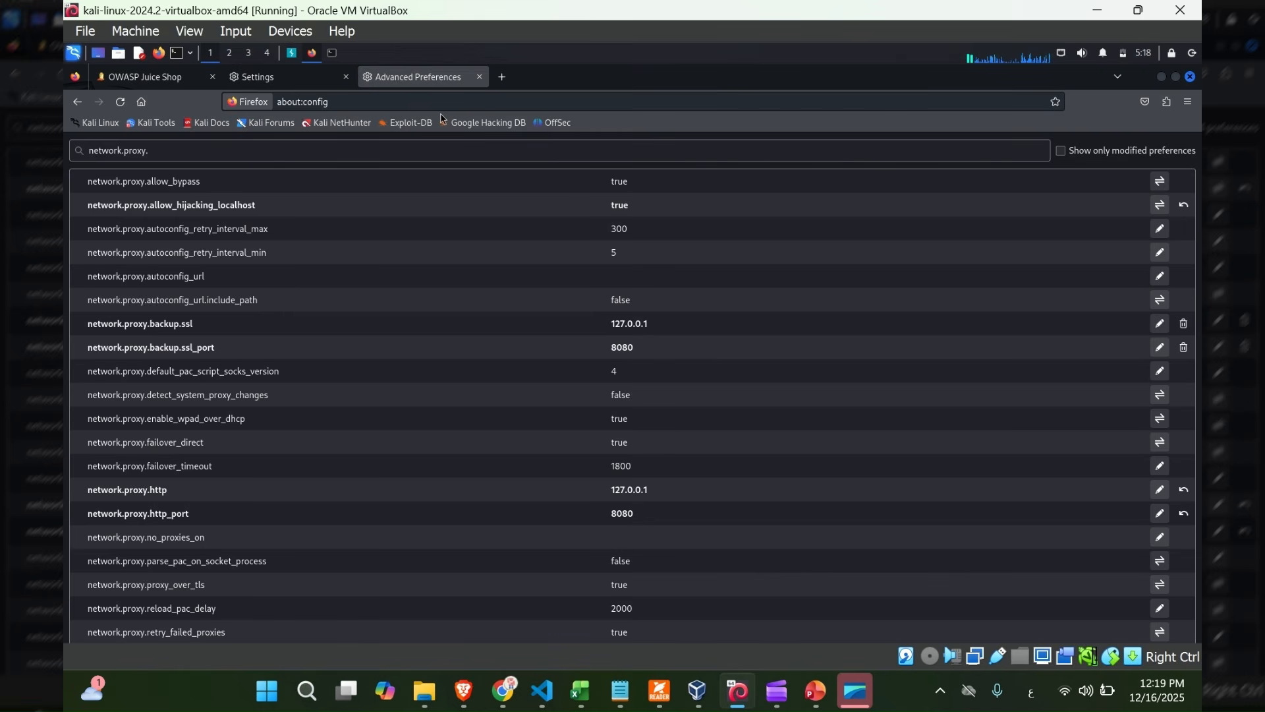
- Review the manual proxy configuration in the connection settings again, close it unchanged, and return to the OWASP Juice Shop page
left_click(292, 79)
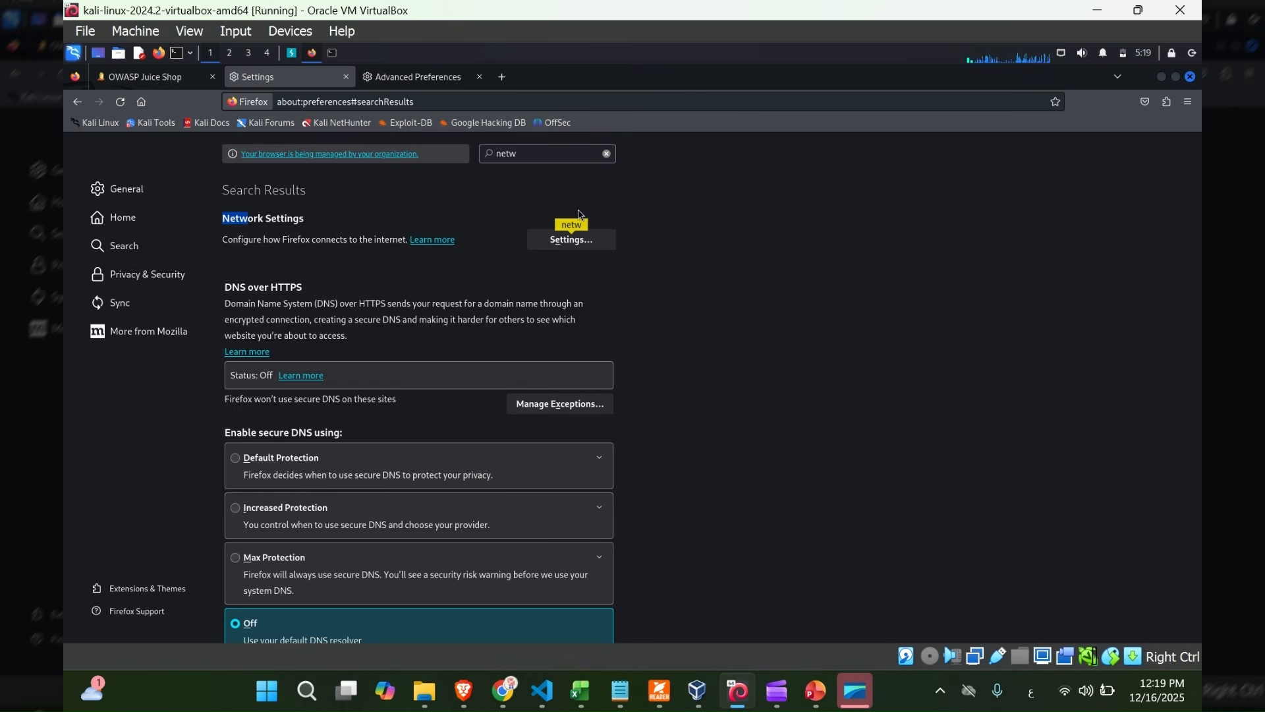
left_click(584, 250)
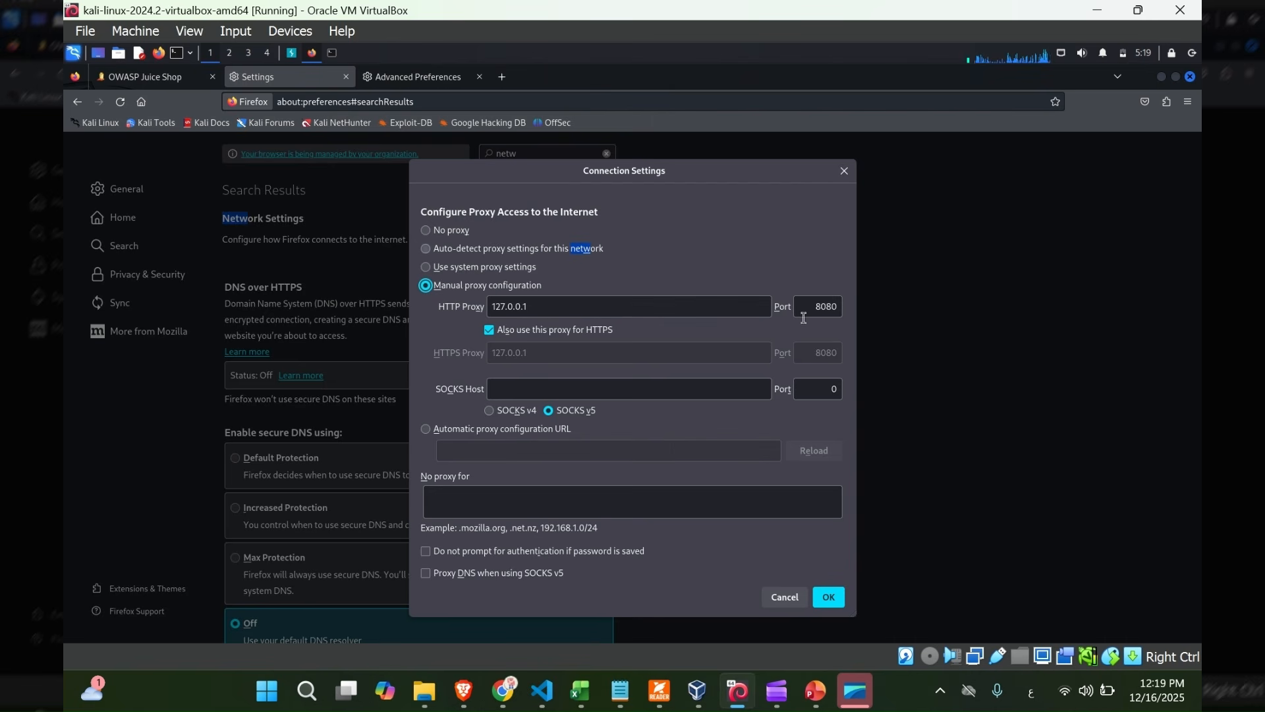
left_click(844, 172)
left_click(410, 82)
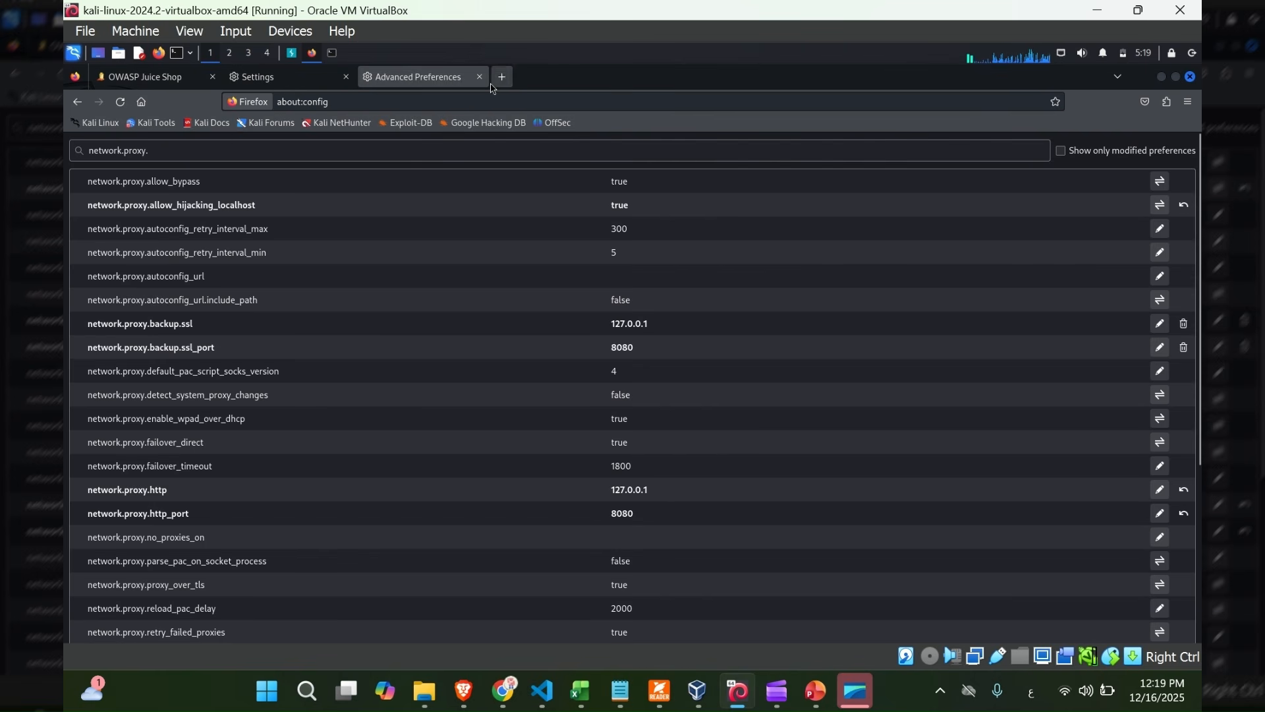
left_click(170, 81)
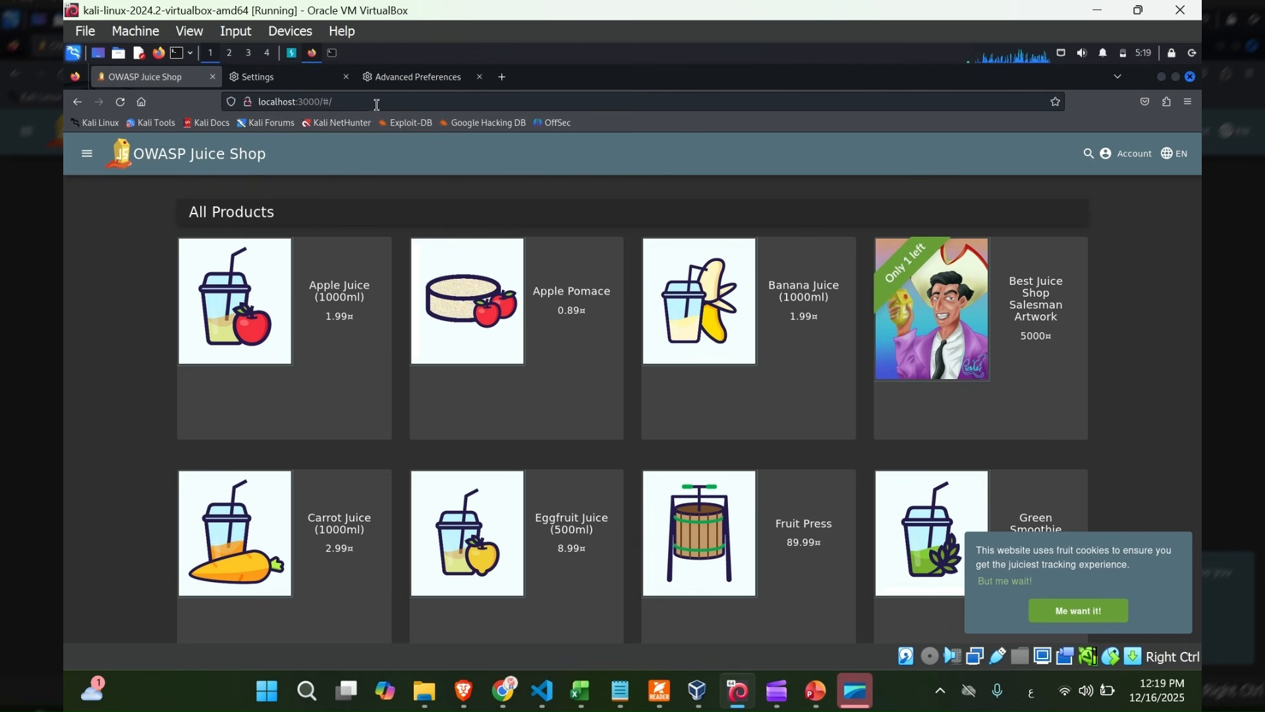
- Switch to the terminal and run the prepared sudo systemctl start docker and status docker commands, entering the sudo password
left_click(332, 53)
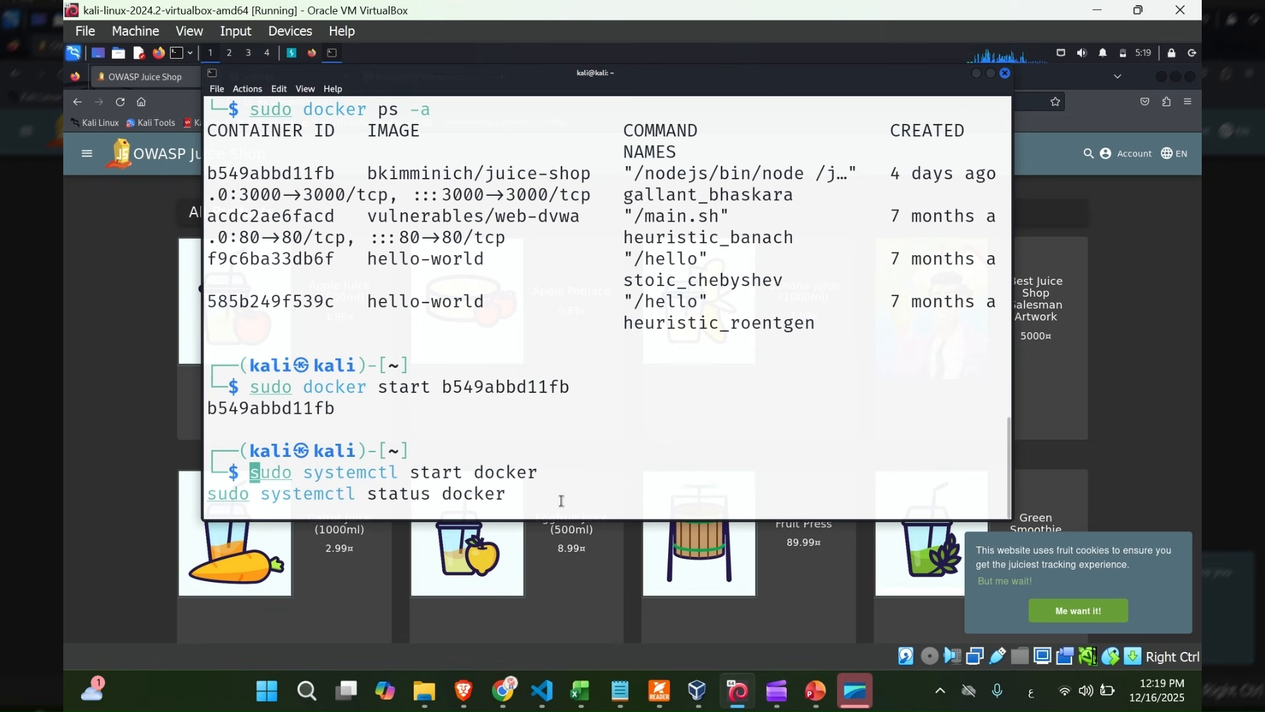
key("Return")
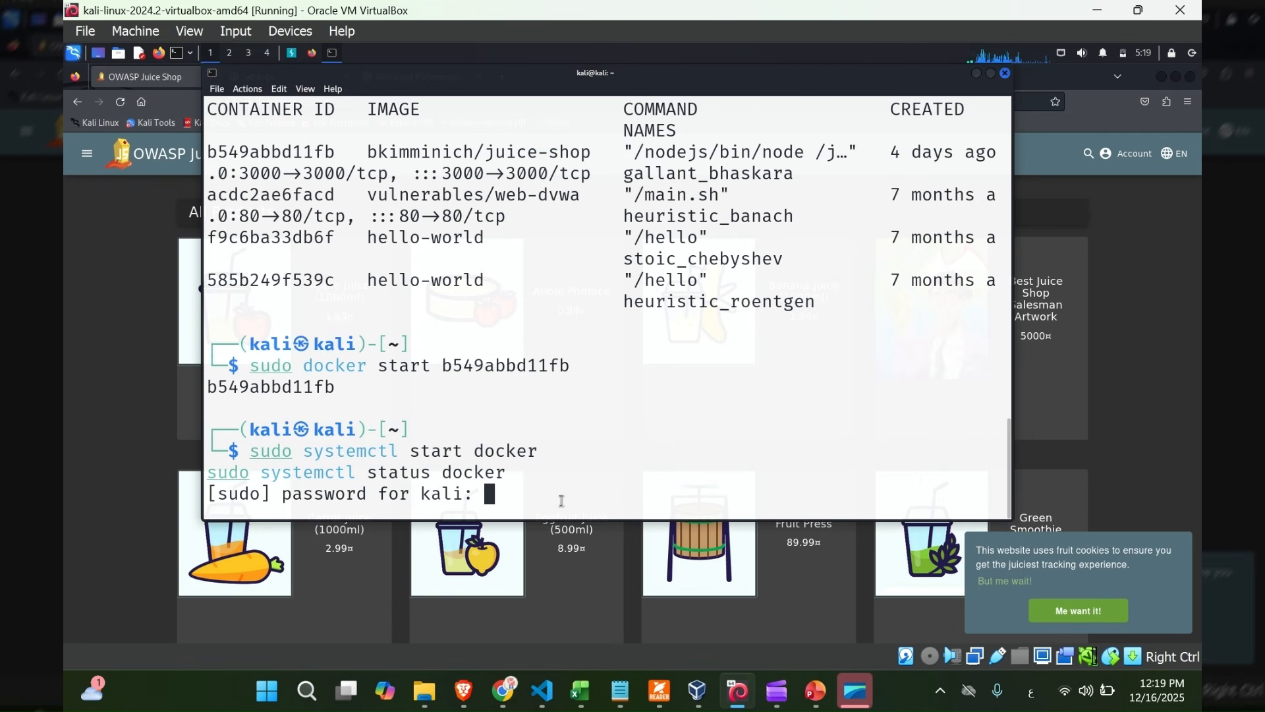
key("Return")
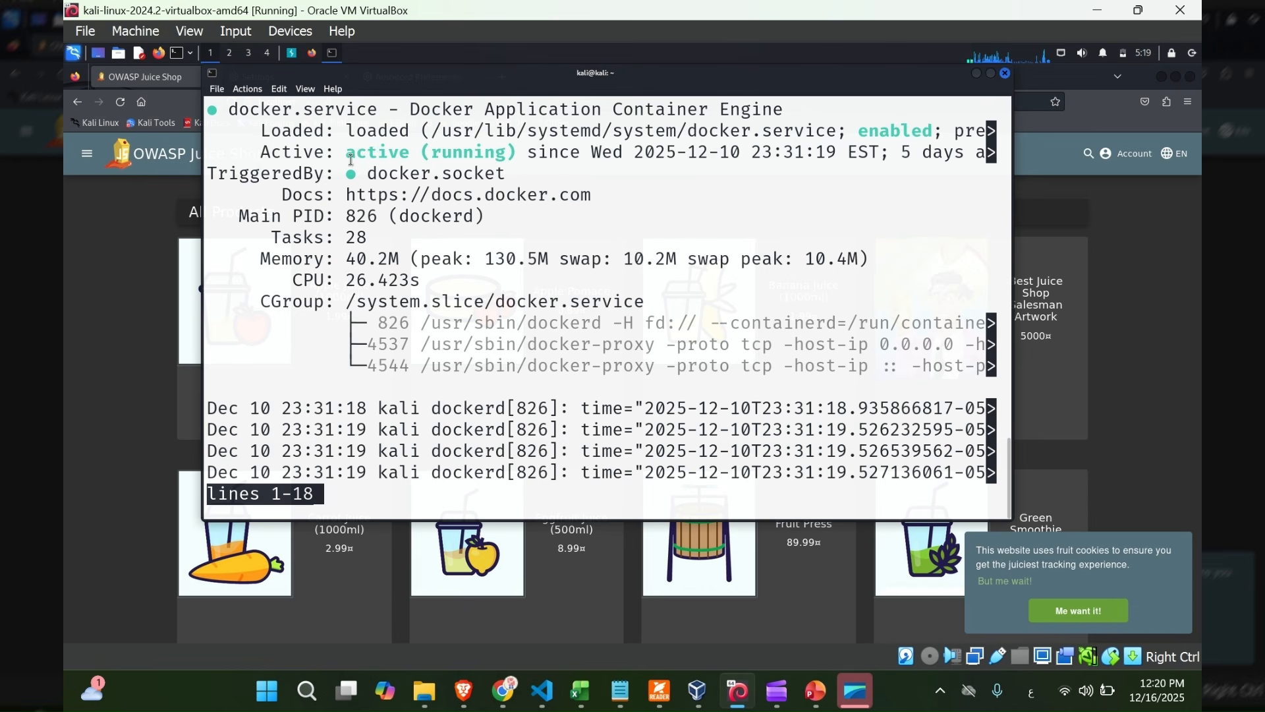
- Examine the active state in the Docker service status output and exit back to the shell prompt
left_click_drag(347, 155, 518, 154)
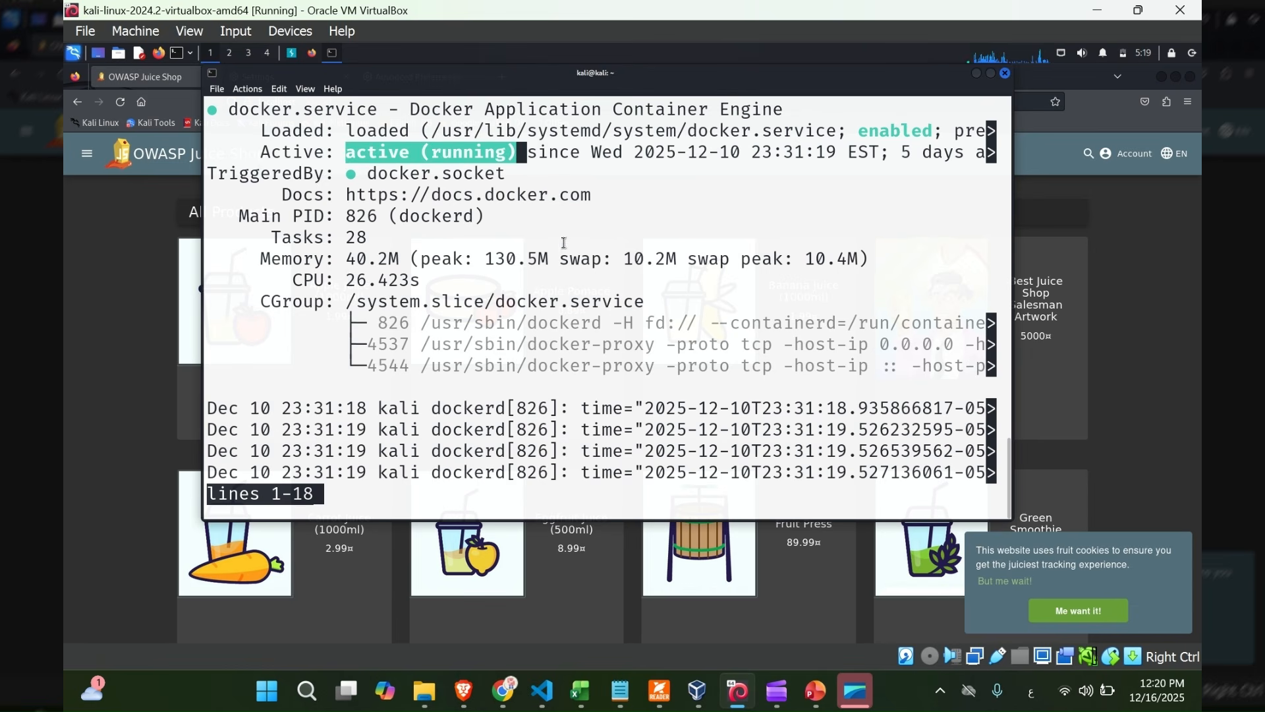
scroll(560, 255, "up", 1)
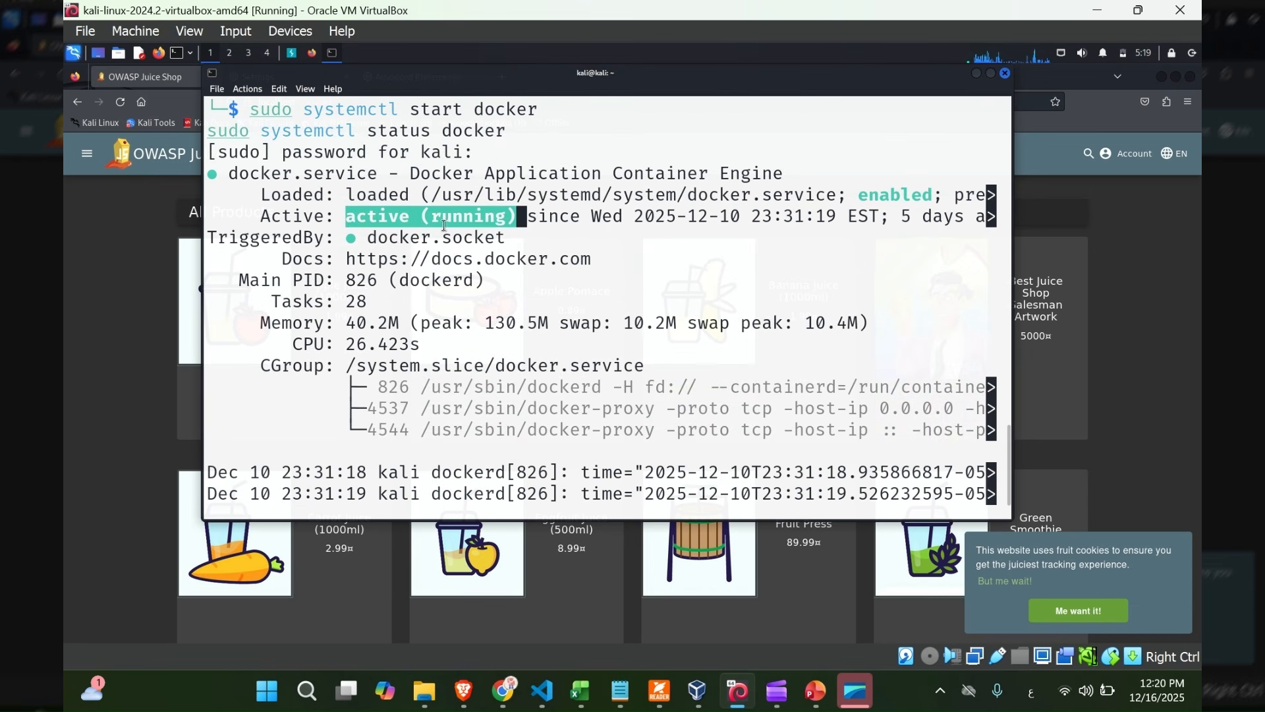
scroll(419, 251, "down", 1)
left_click(360, 509)
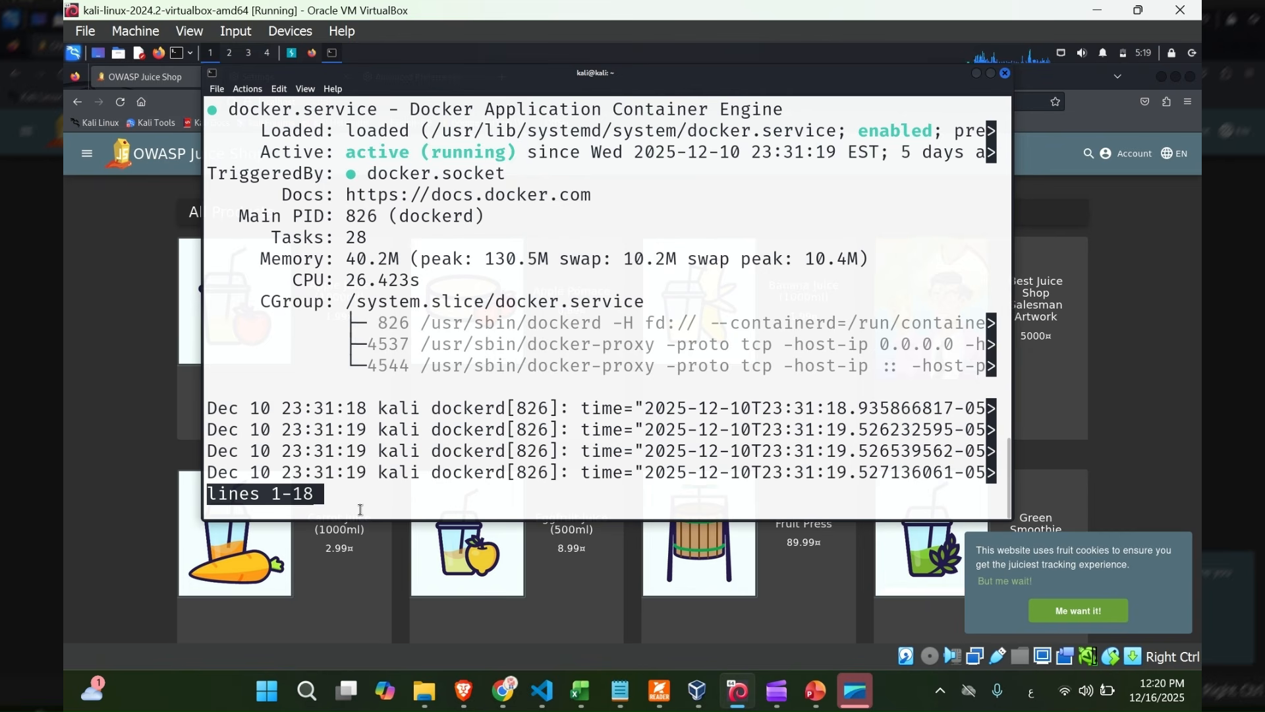
key("q")
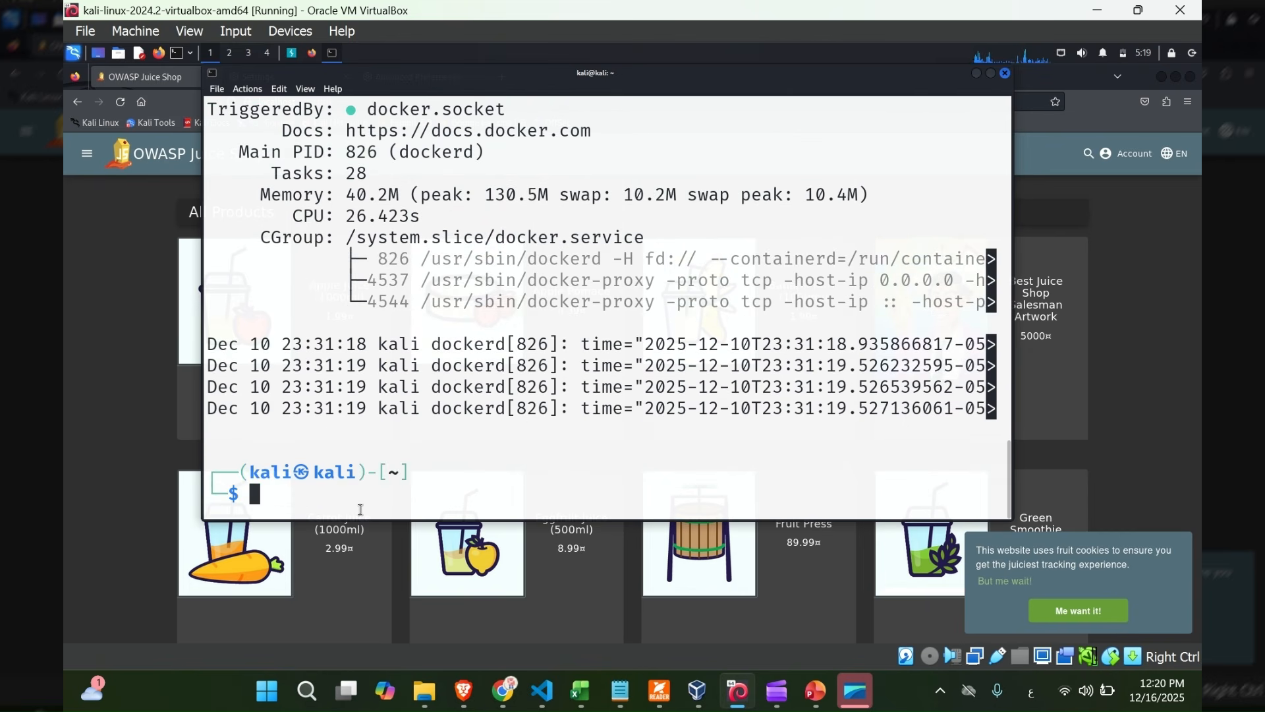
- Recall and run sudo docker ps -a, and locate the juice-shop image in the container list
key("Up")
key("Up")
key("Up")
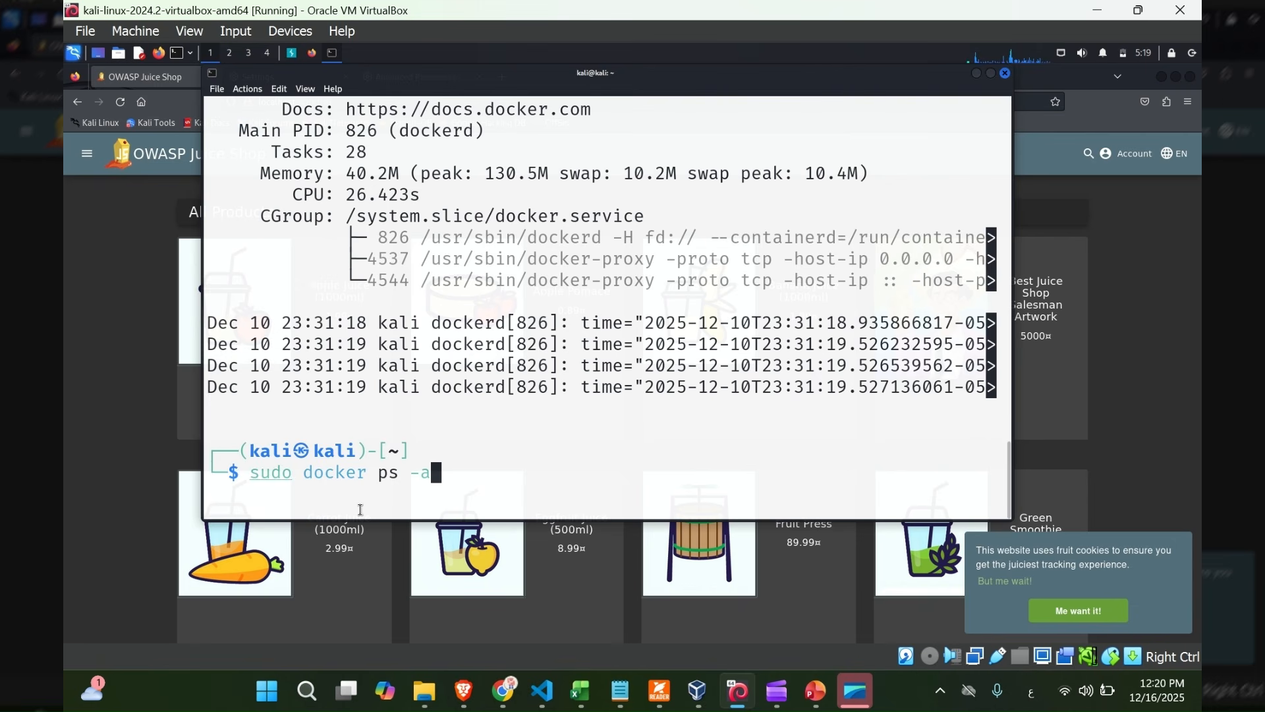
key("Return")
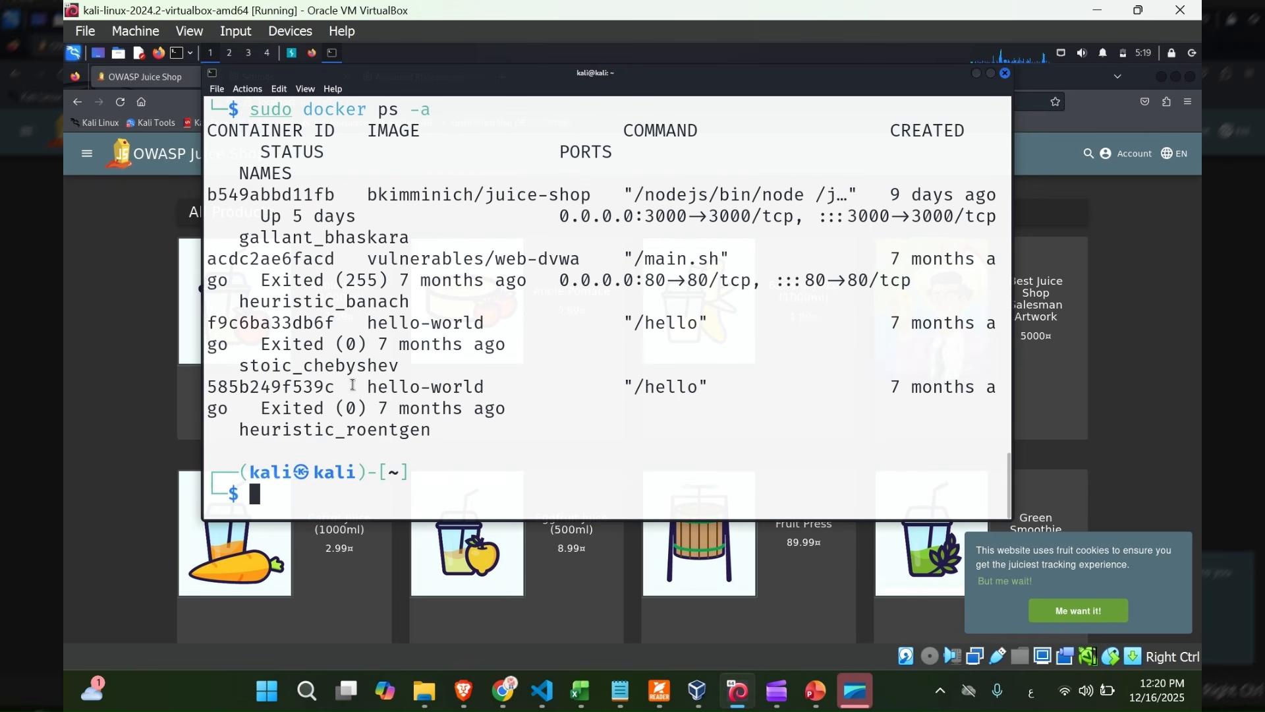
left_click_drag(485, 195, 595, 195)
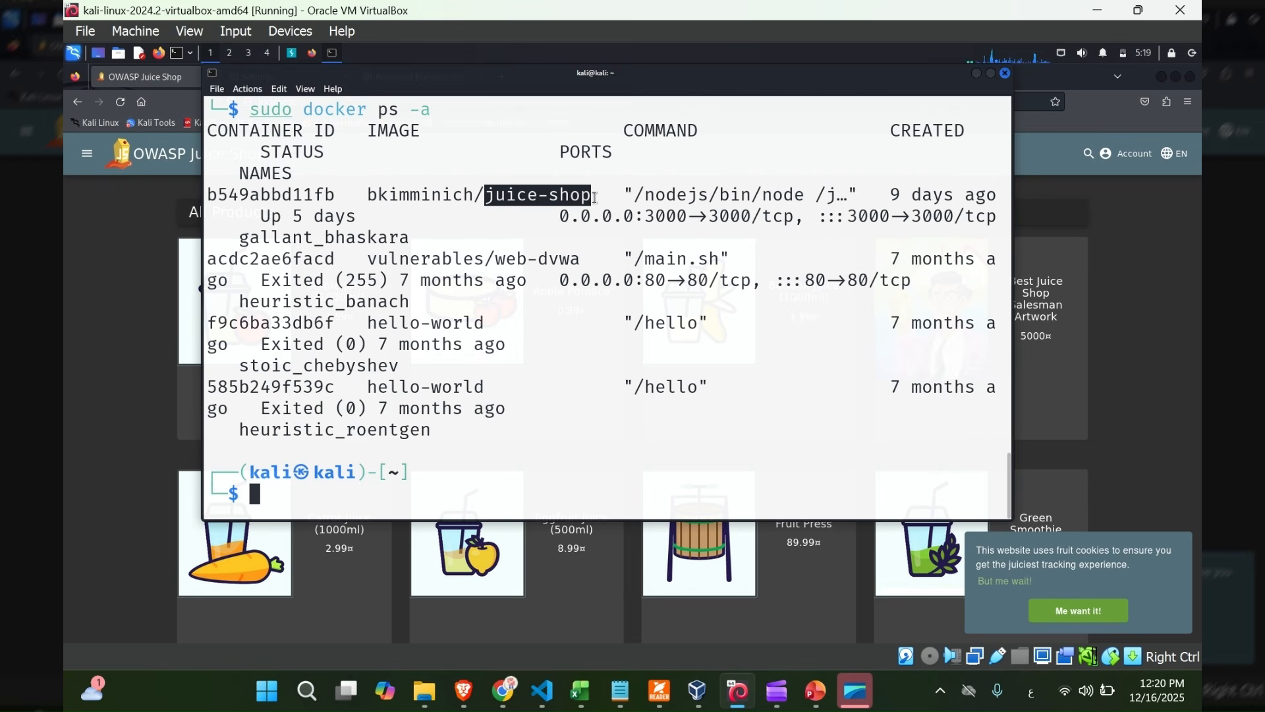
- Rerun sudo docker ps -a in the maximized terminal and select the container ID of the bkimminich/juice-shop image
left_click(992, 76)
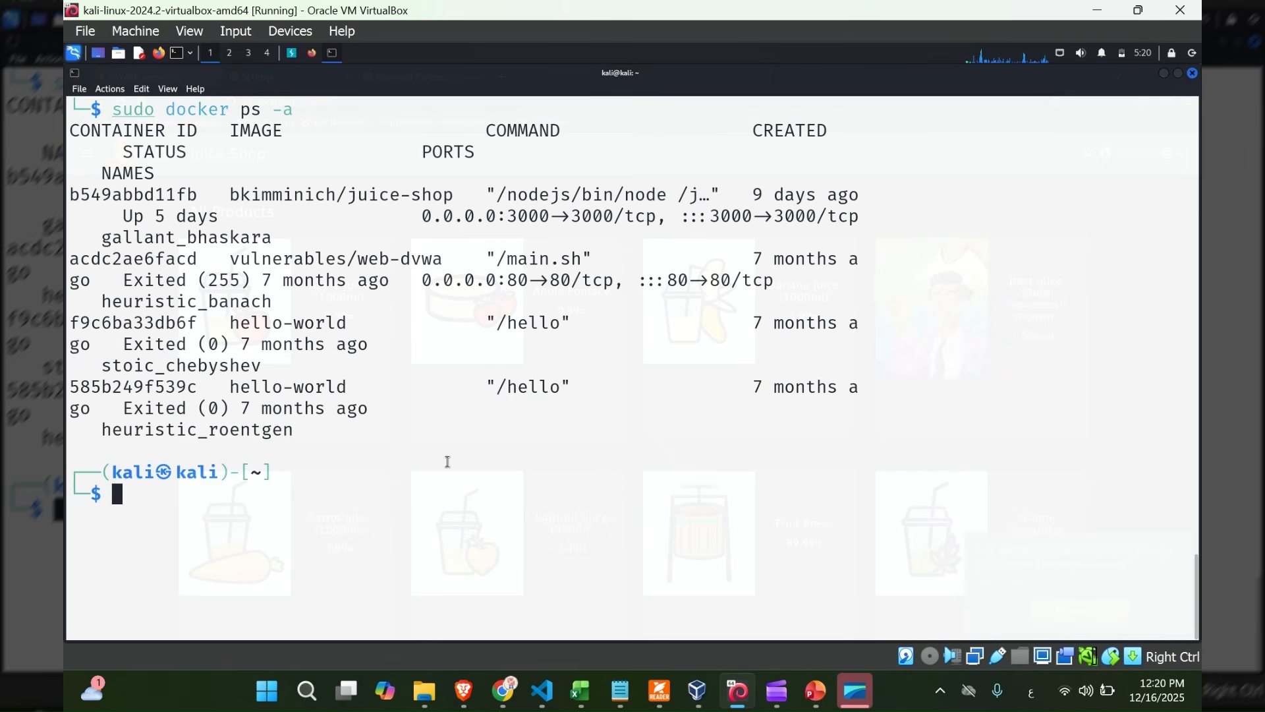
key("Up")
key("Return")
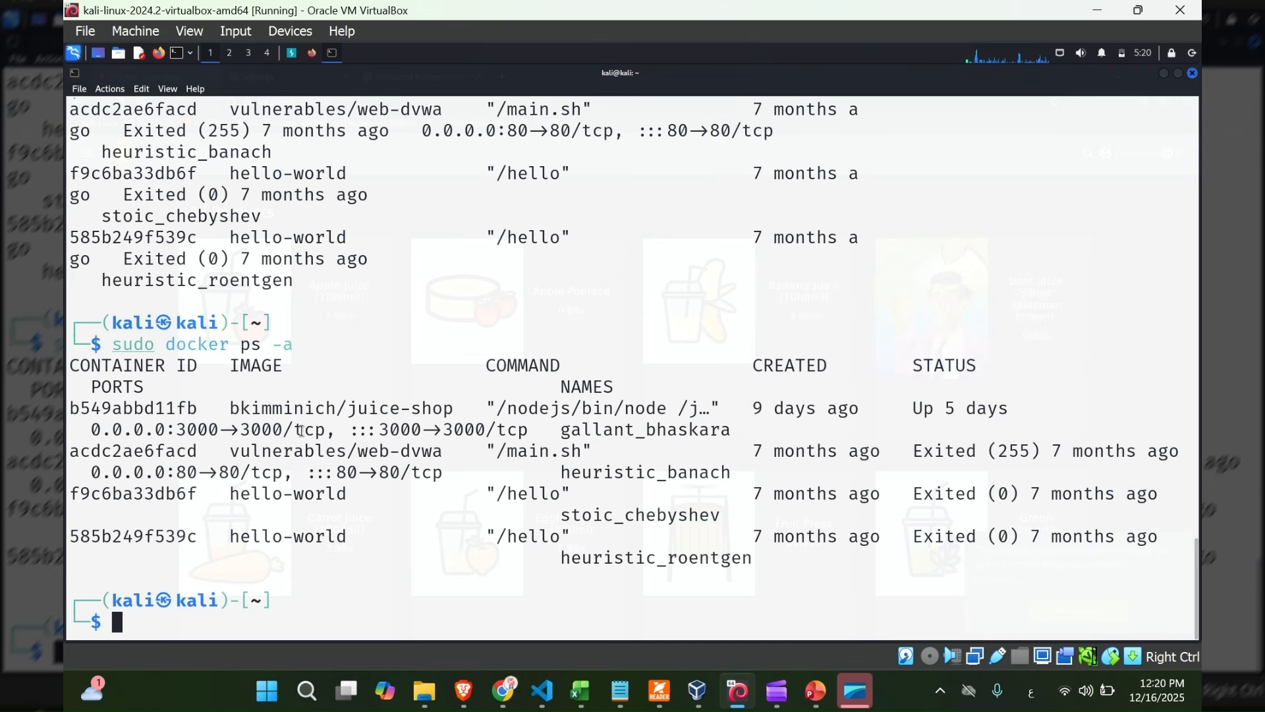
left_click_drag(336, 406, 476, 404)
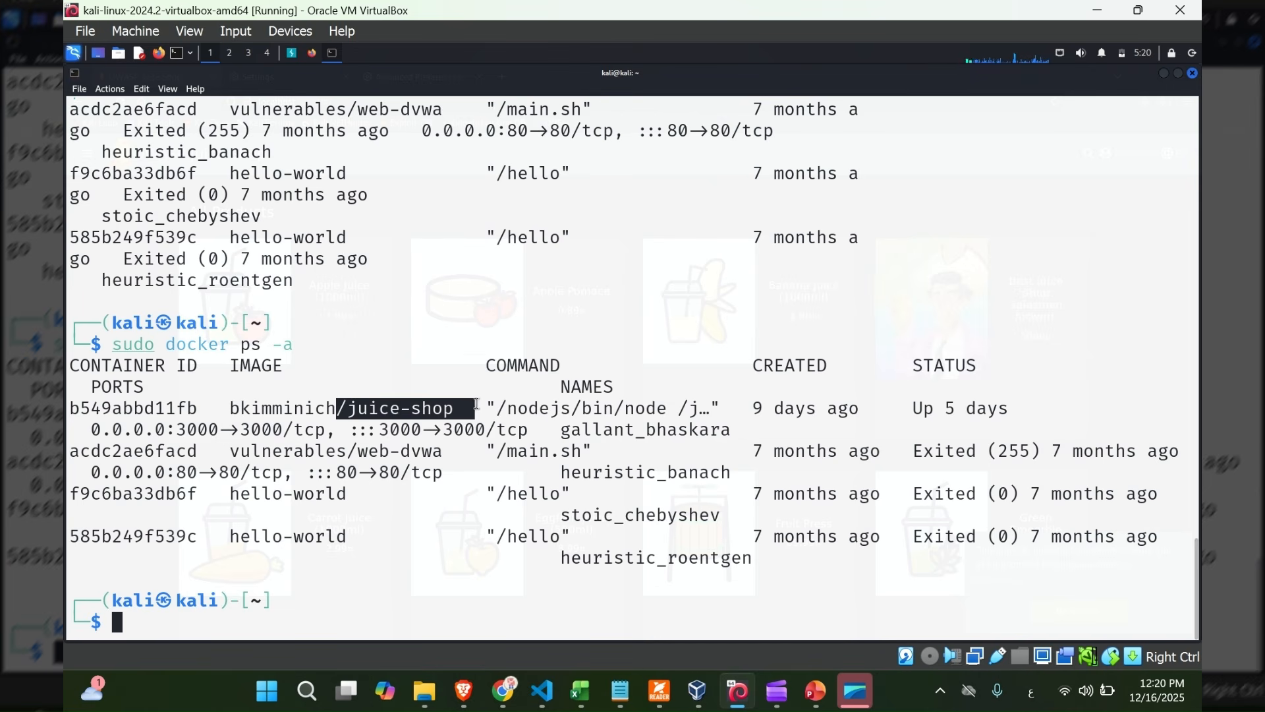
double_click(139, 408)
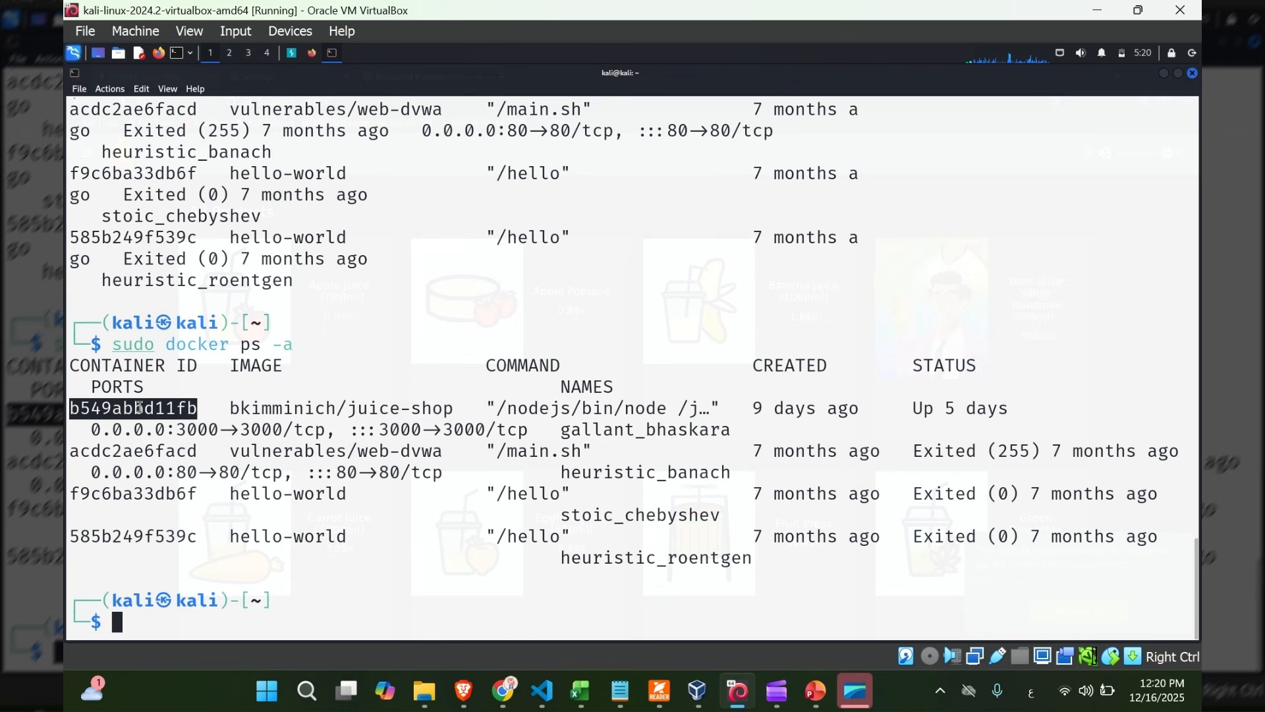
- Copy the juice-shop container ID and recall the previous sudo docker start command at the prompt
right_click(139, 407)
left_click(168, 417)
left_click(200, 625)
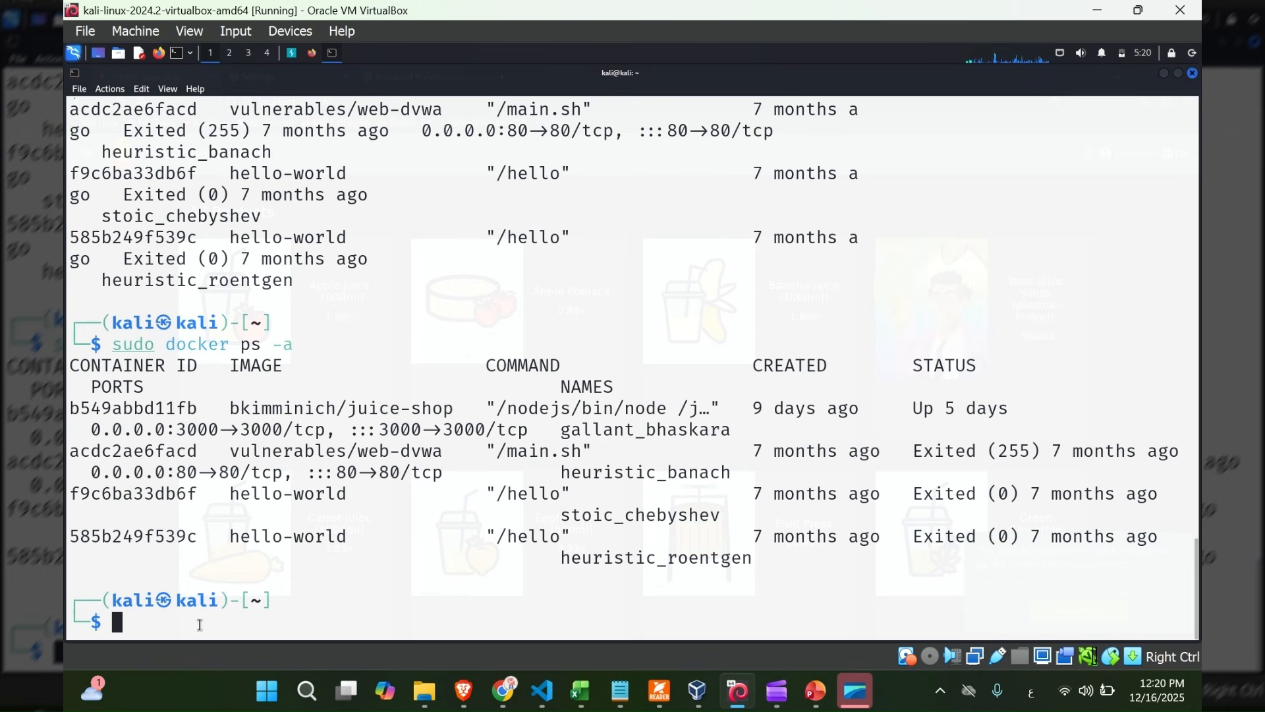
key("Up")
key("Up")
key("Up")
key("Up")
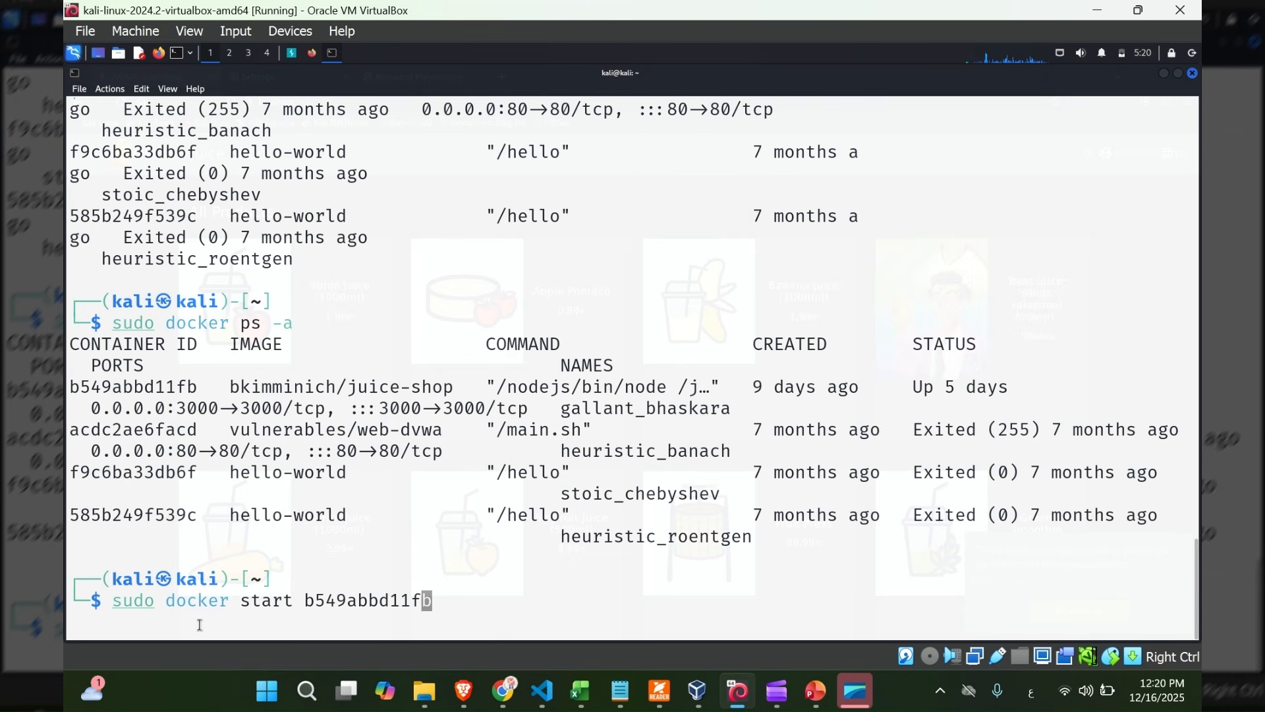
- Replace the command's container ID with the copied b549abbd11fb, run sudo docker start, and select the ID in the output
key("BackSpace")
key("BackSpace")
key("BackSpace")
key("BackSpace")
key("BackSpace")
key("BackSpace")
key("BackSpace")
key("BackSpace")
key("BackSpace")
key("BackSpace")
key("BackSpace")
key("BackSpace")
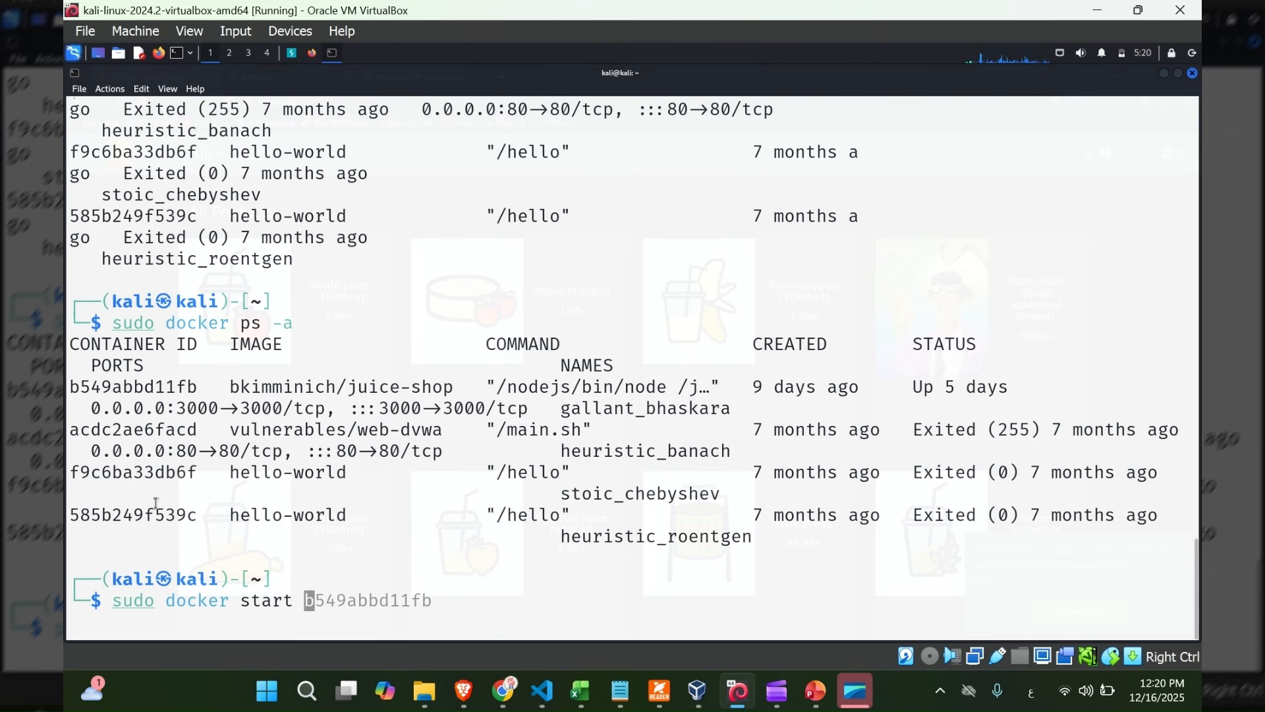
double_click(164, 389)
middle_click(164, 389)
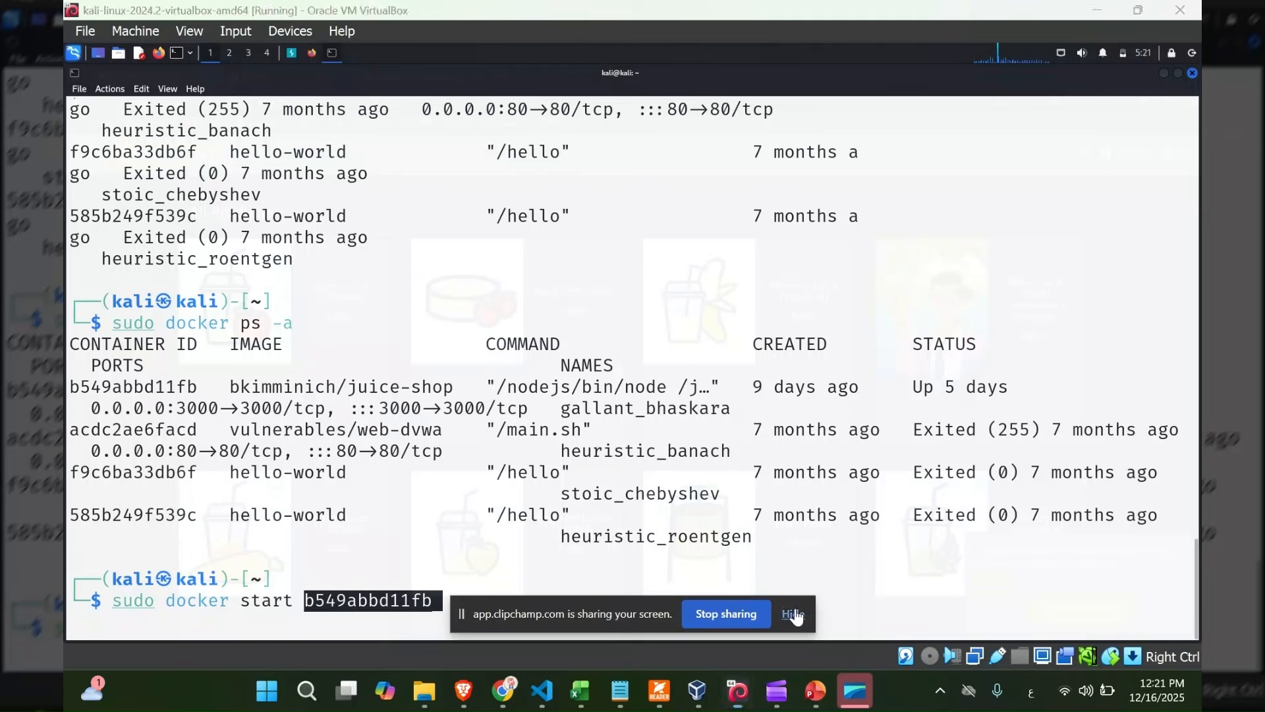
left_click(793, 613)
key("Return")
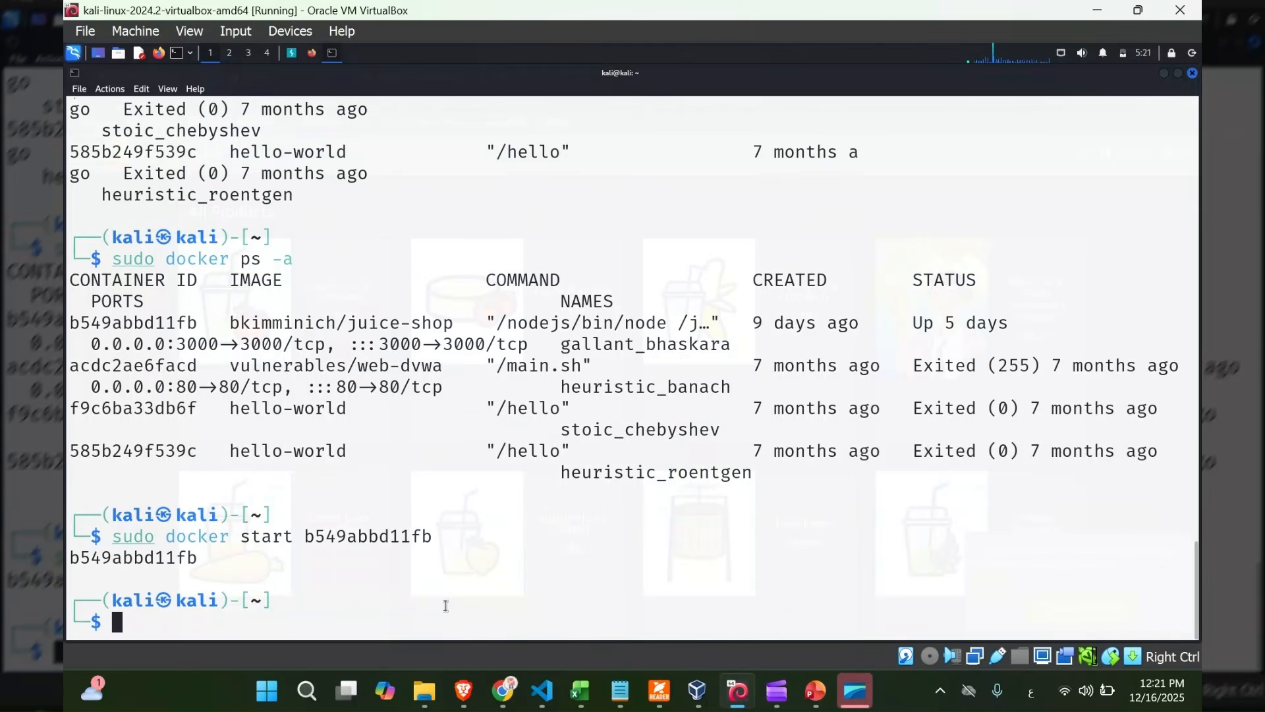
double_click(140, 562)
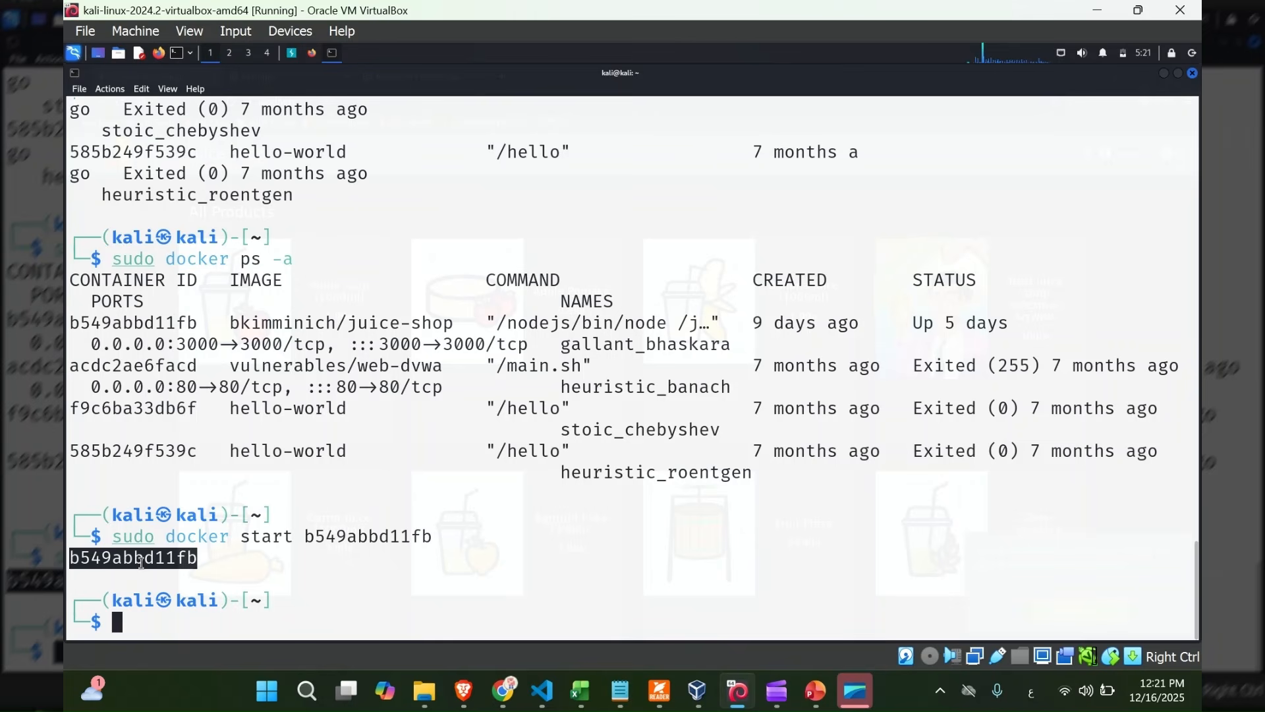
- Switch to Firefox and check the Juice Shop page's localhost:3000 address
left_click(314, 54)
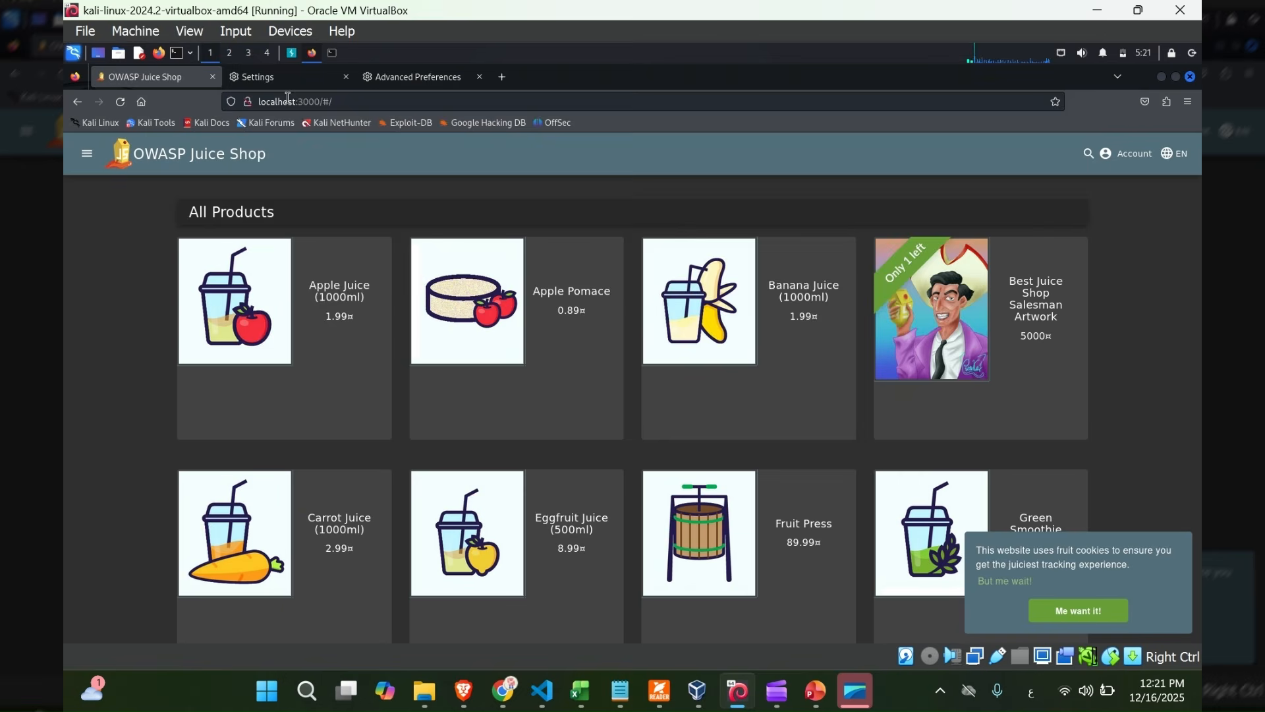
left_click(268, 104)
left_click(310, 101)
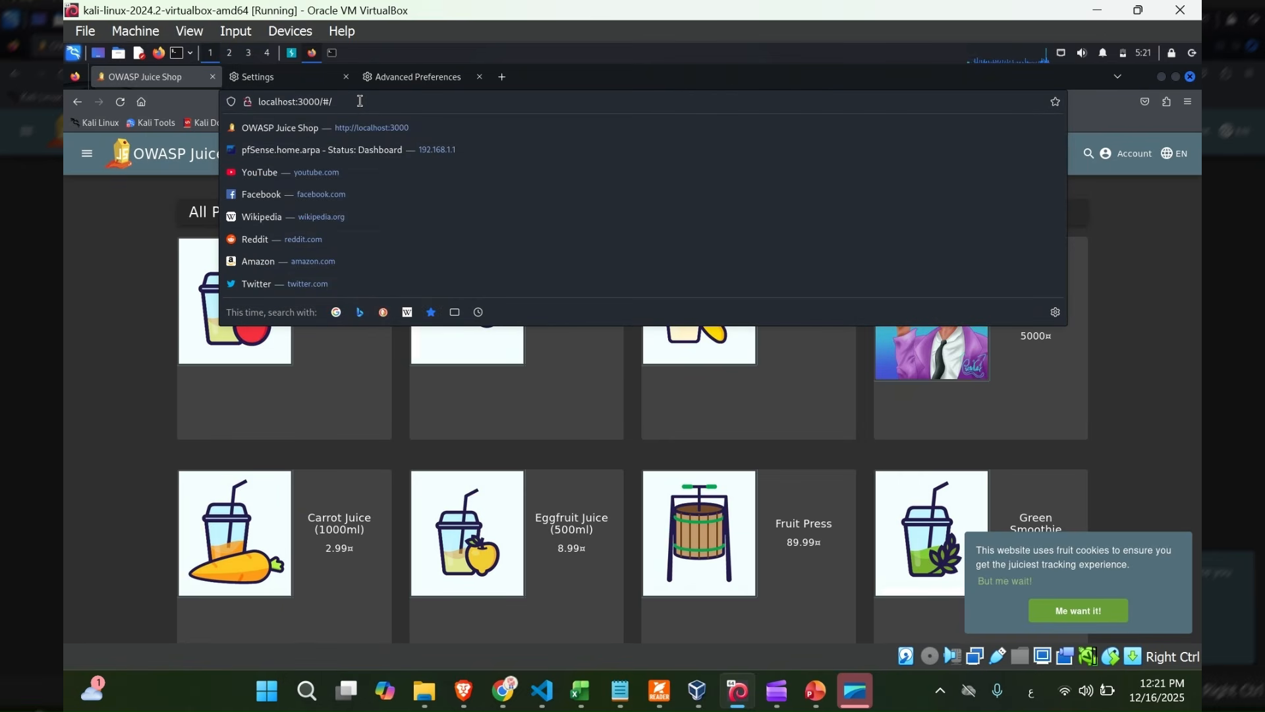
left_click(101, 307)
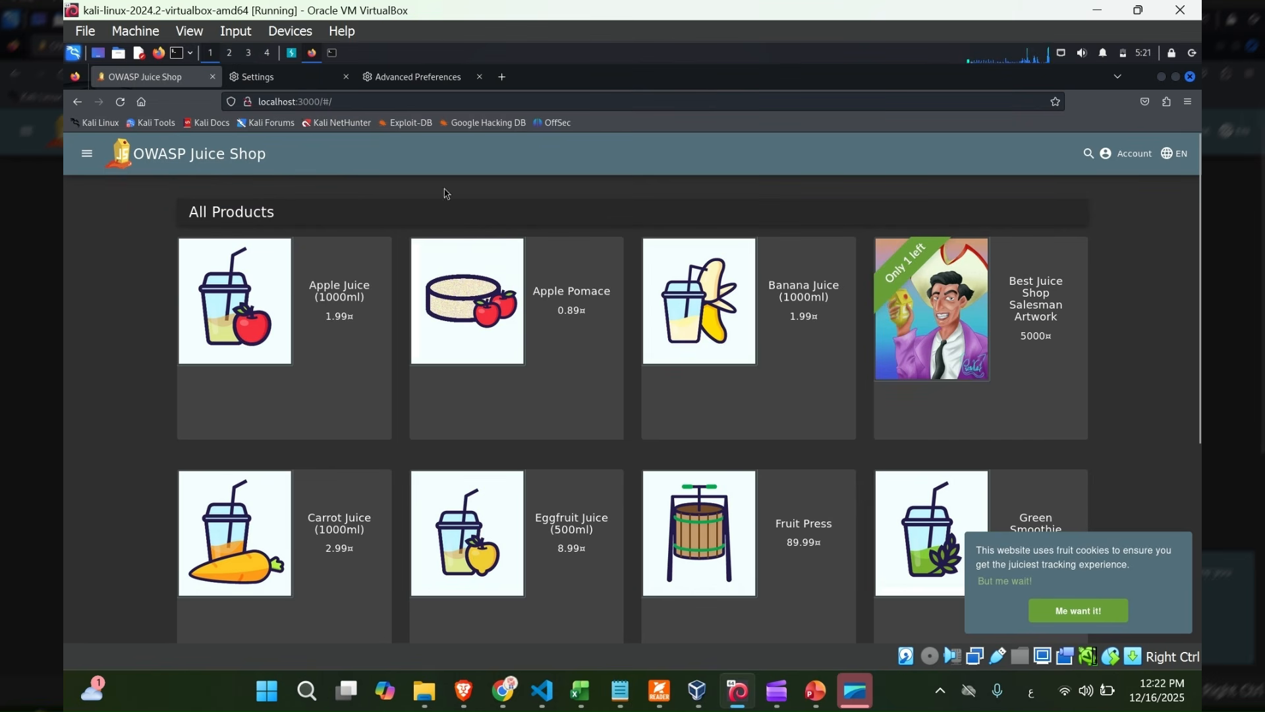
- Search the applications for burpsuite, switch to the Burp Suite window and turn on proxy interception
left_click(72, 53)
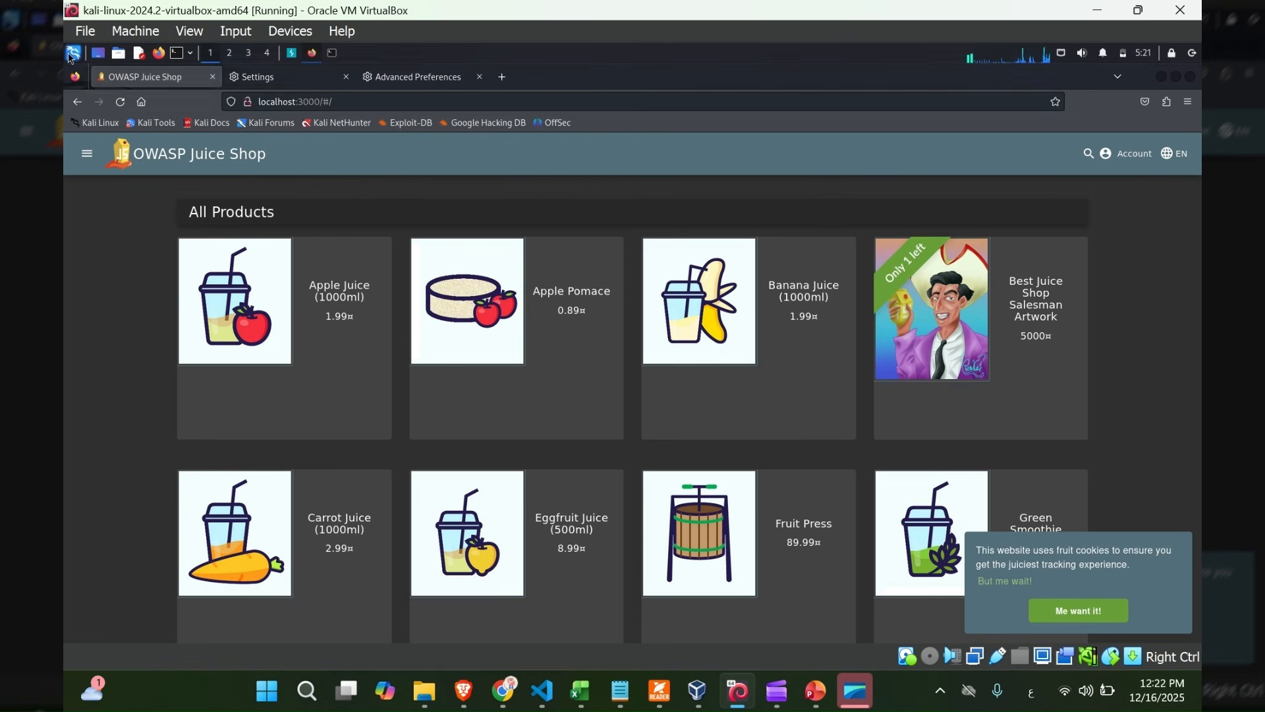
type("bur")
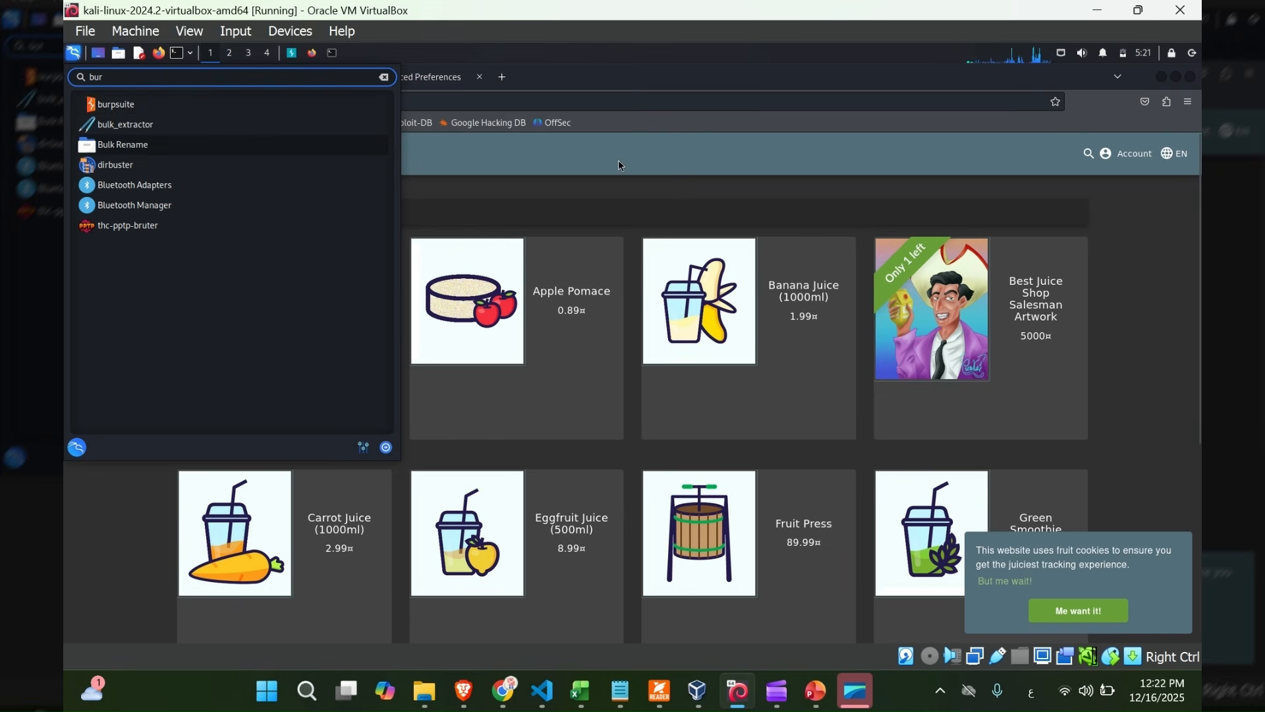
left_click(143, 112)
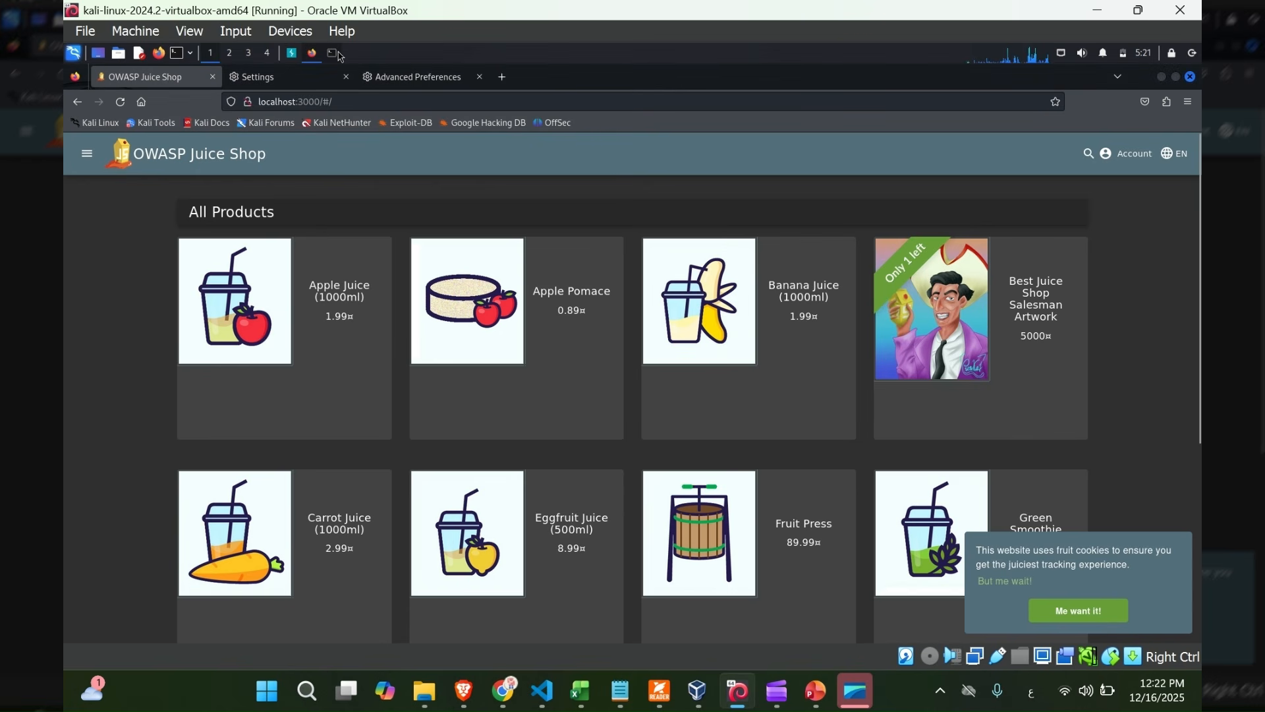
left_click(292, 54)
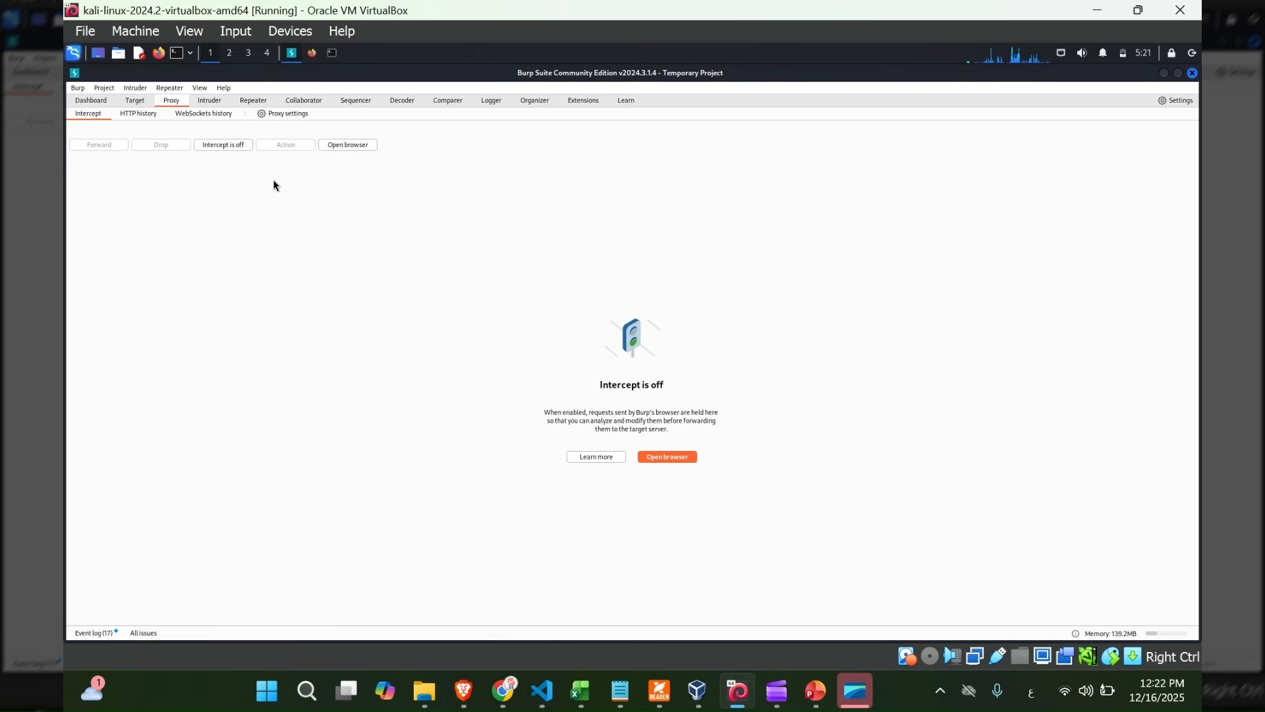
left_click(232, 147)
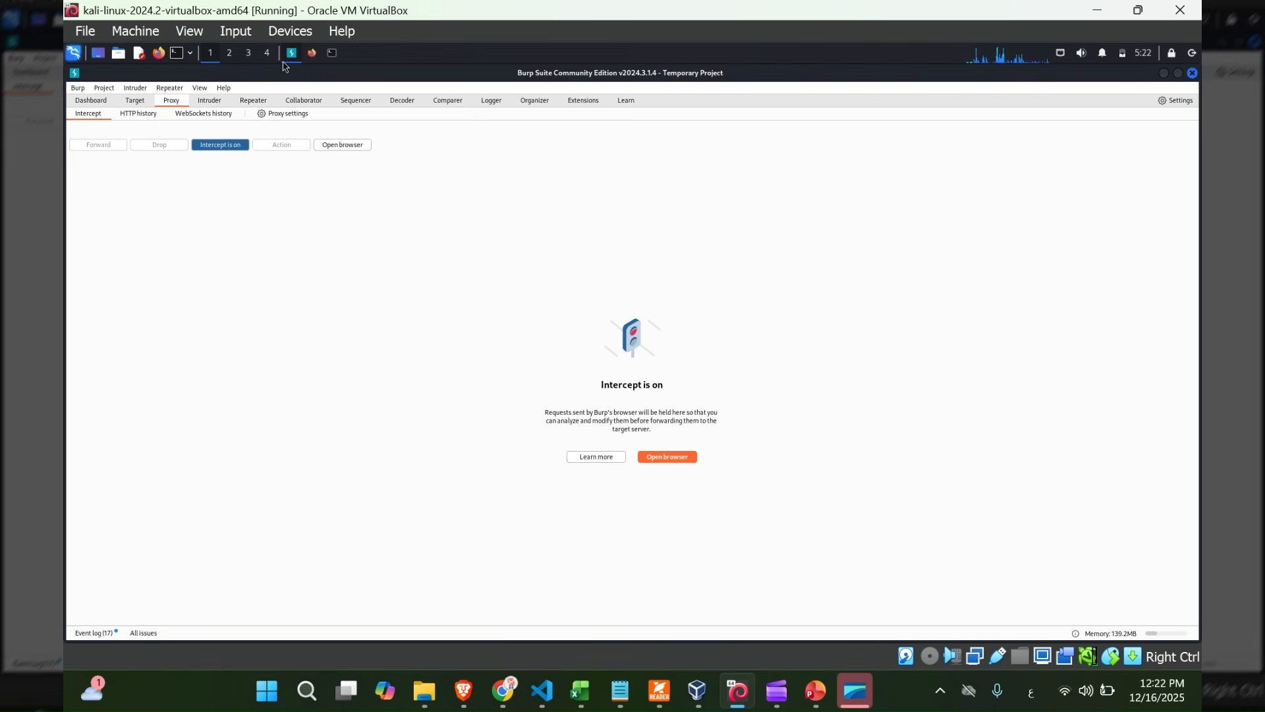
- Switch to Firefox and enter apple in Juice Shop's product search
left_click(312, 55)
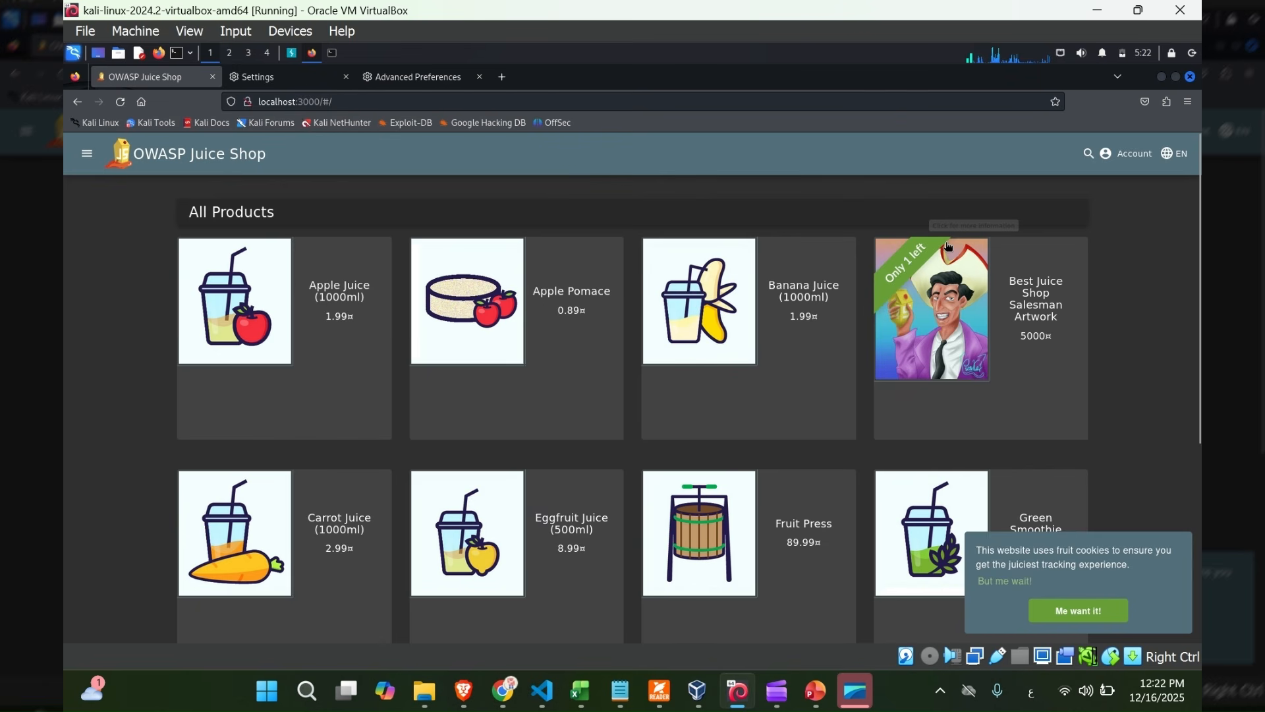
left_click(1089, 155)
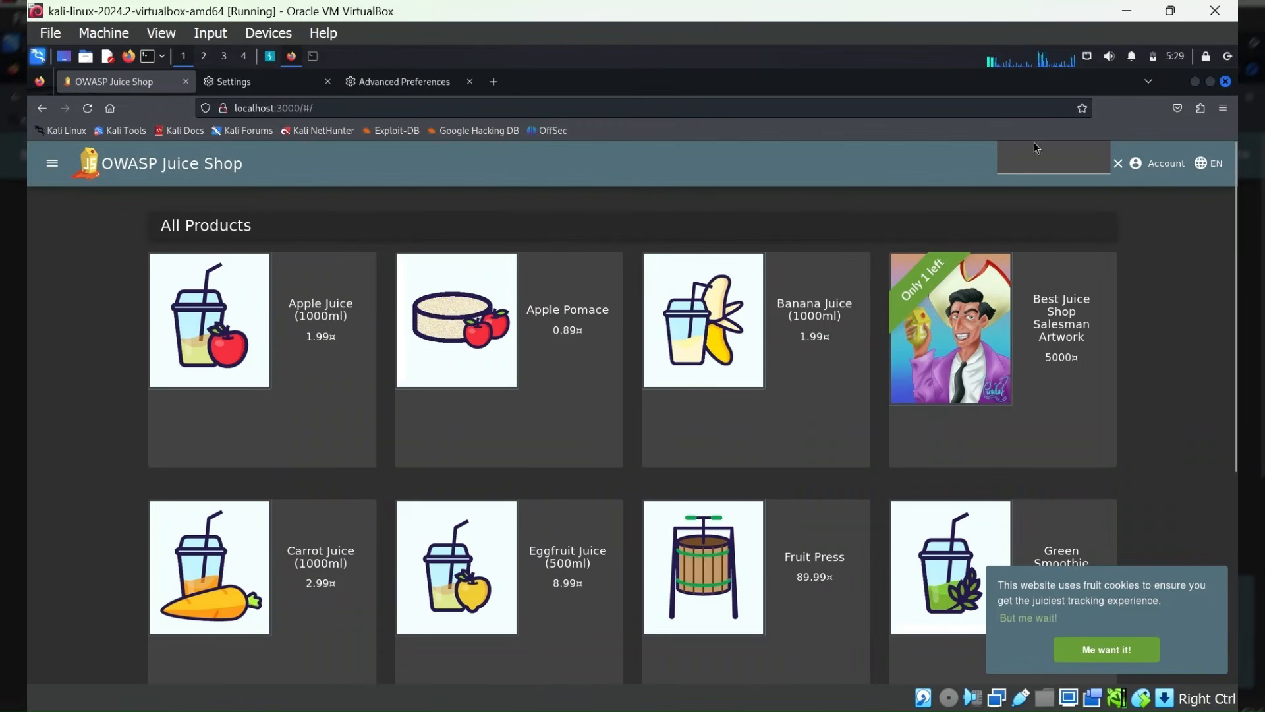
type("apple")
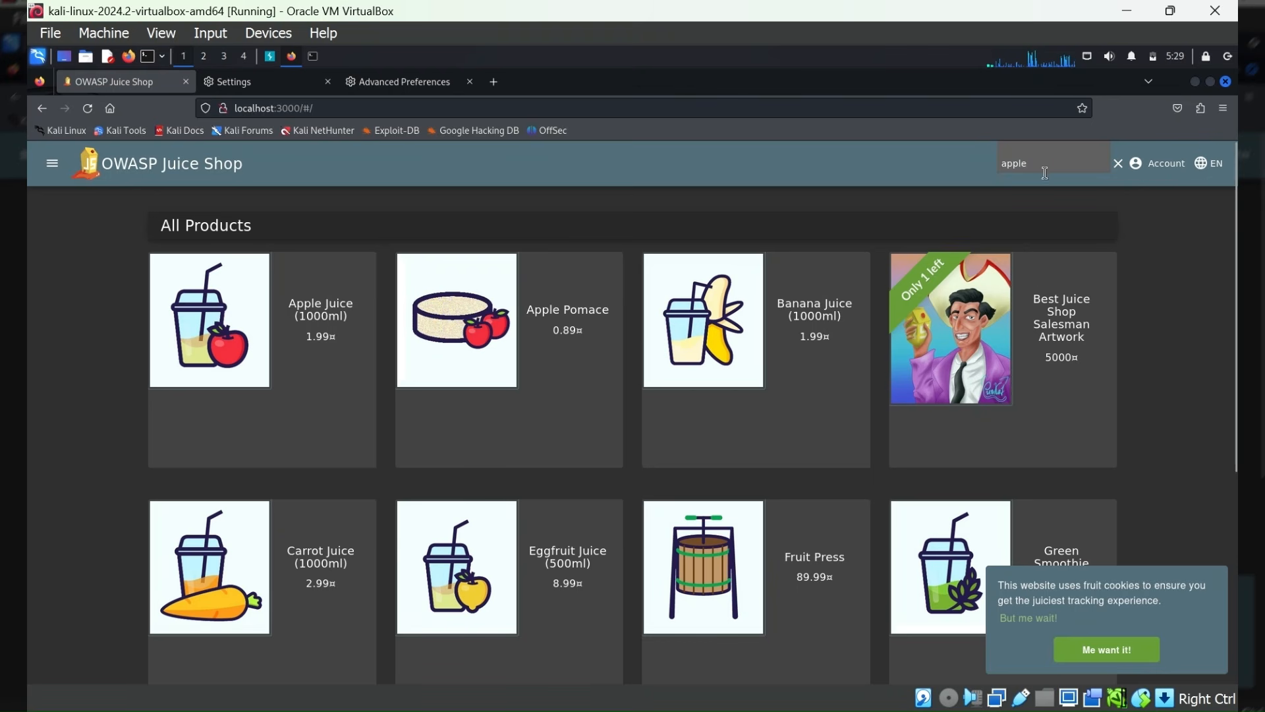
- Enable proxy interception in Burp Suite and submit the apple search in Firefox
left_click(275, 57)
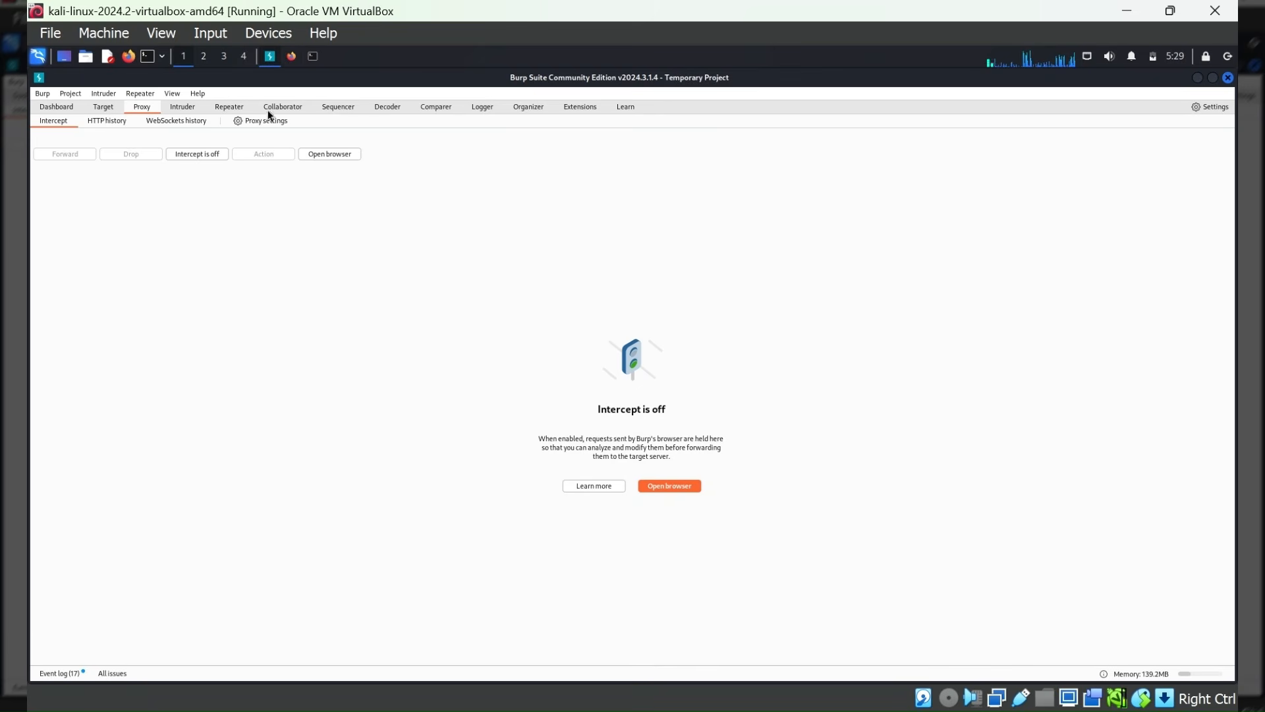
left_click(197, 154)
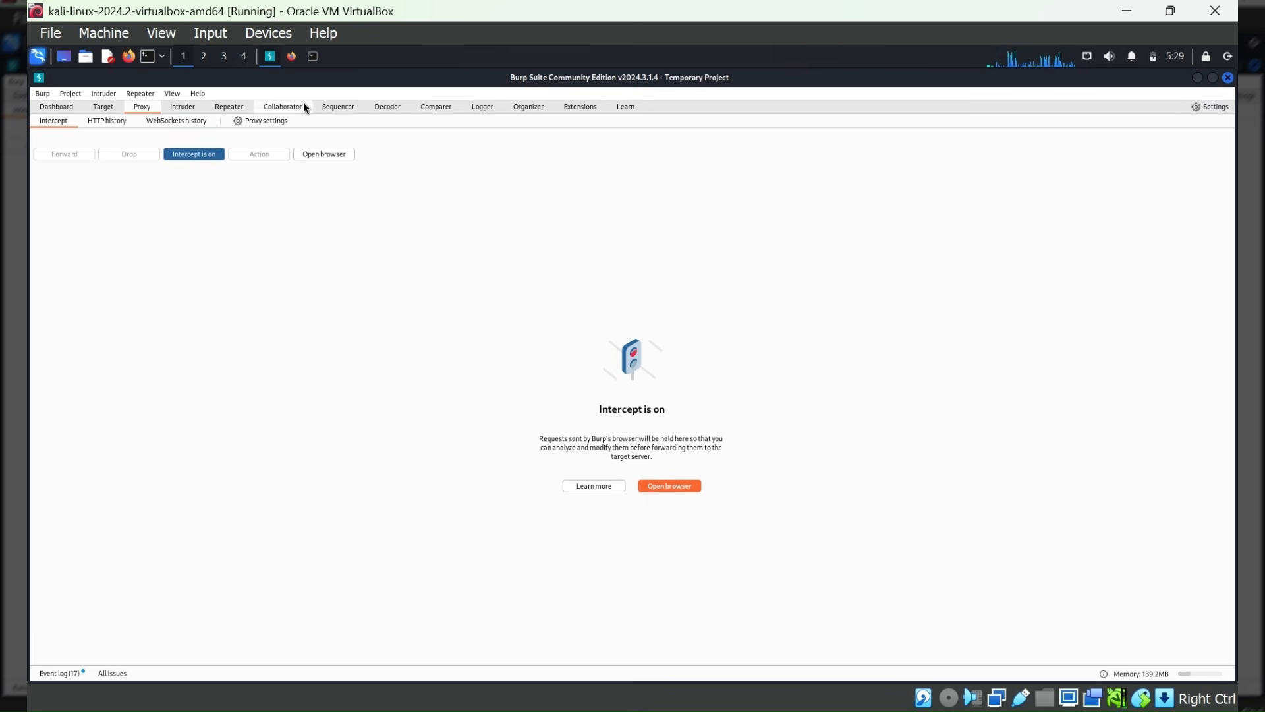
left_click(291, 57)
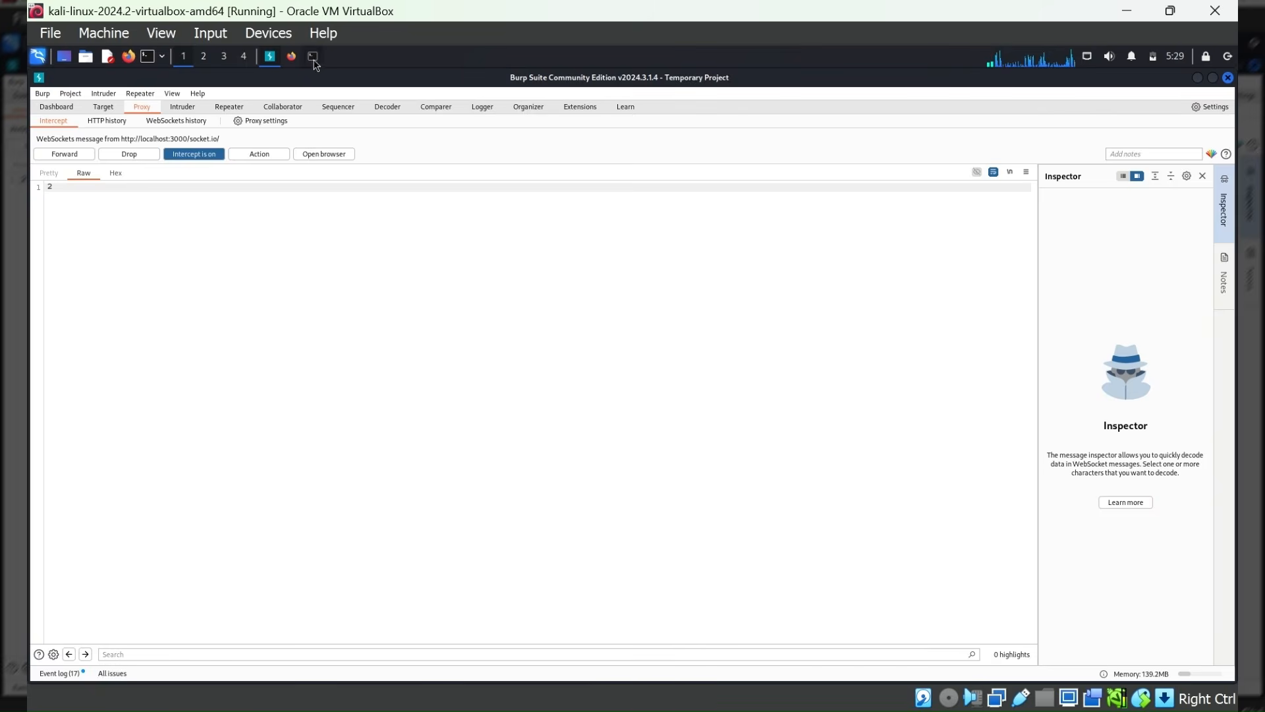
left_click(292, 56)
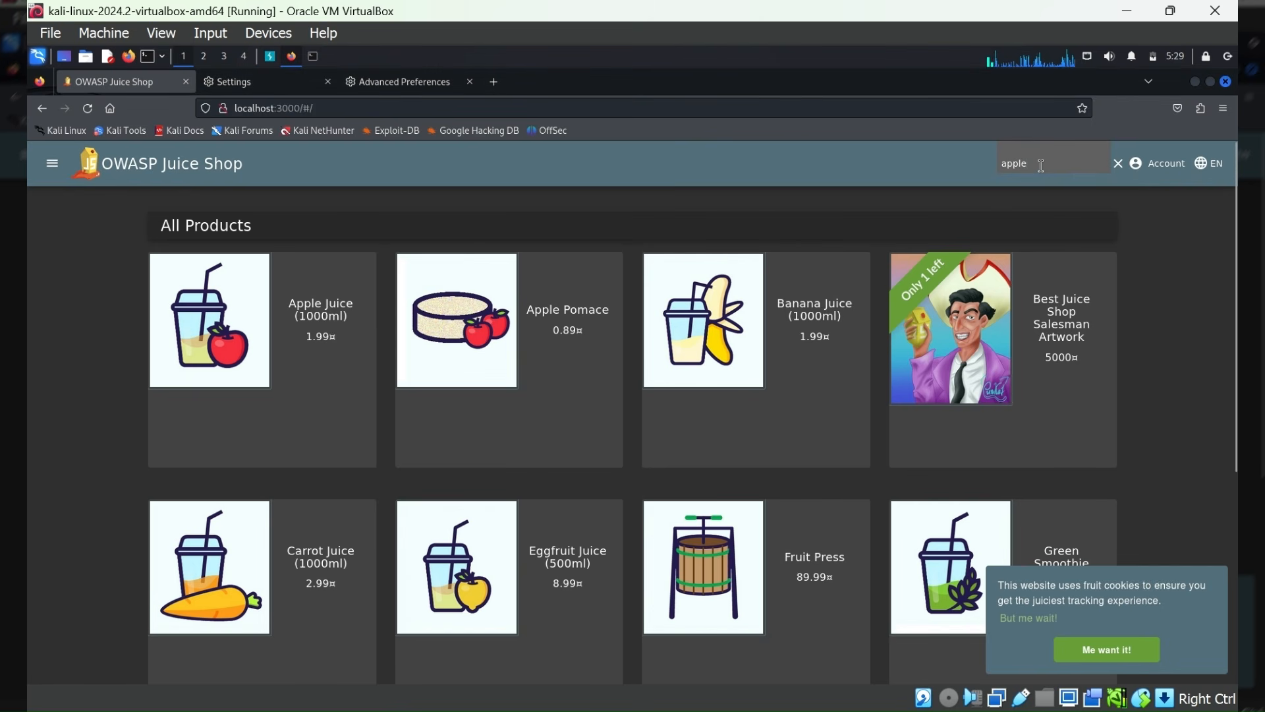
key("Return")
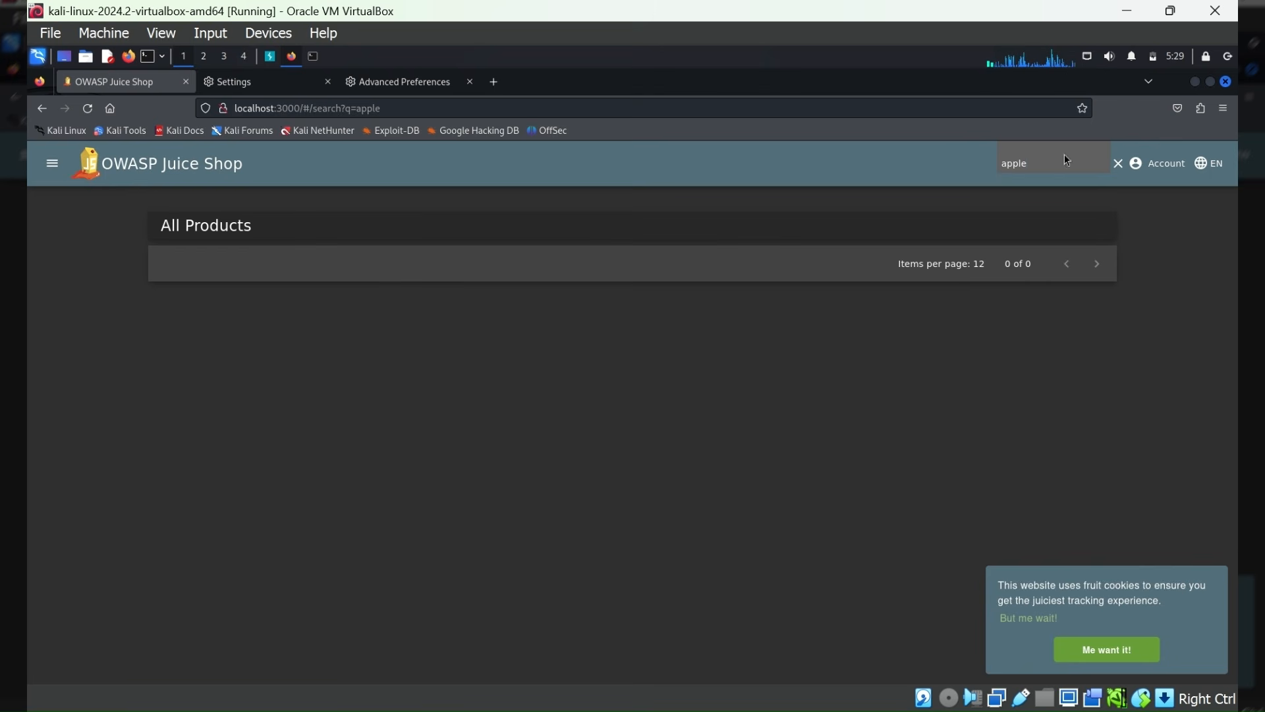
- Switch to Burp Suite, drop the intercepted WebSocket message and forward the GET /rest/products/search request
left_click(270, 56)
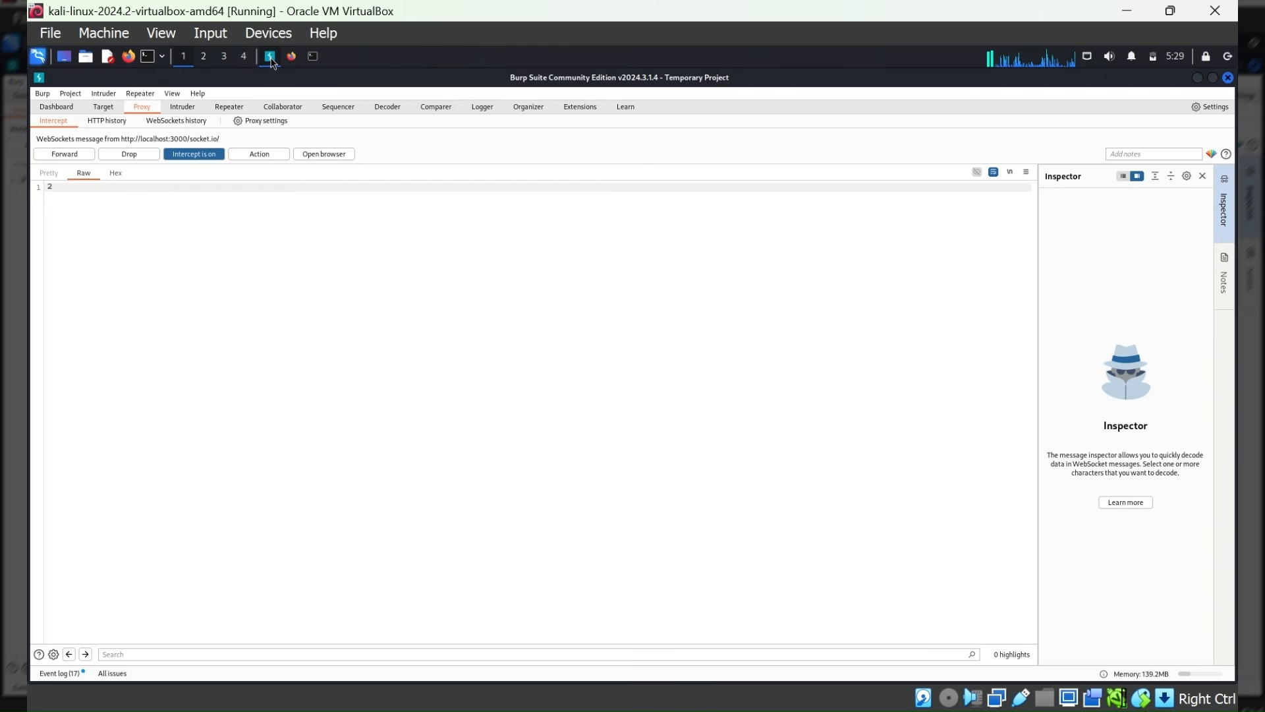
left_click(125, 154)
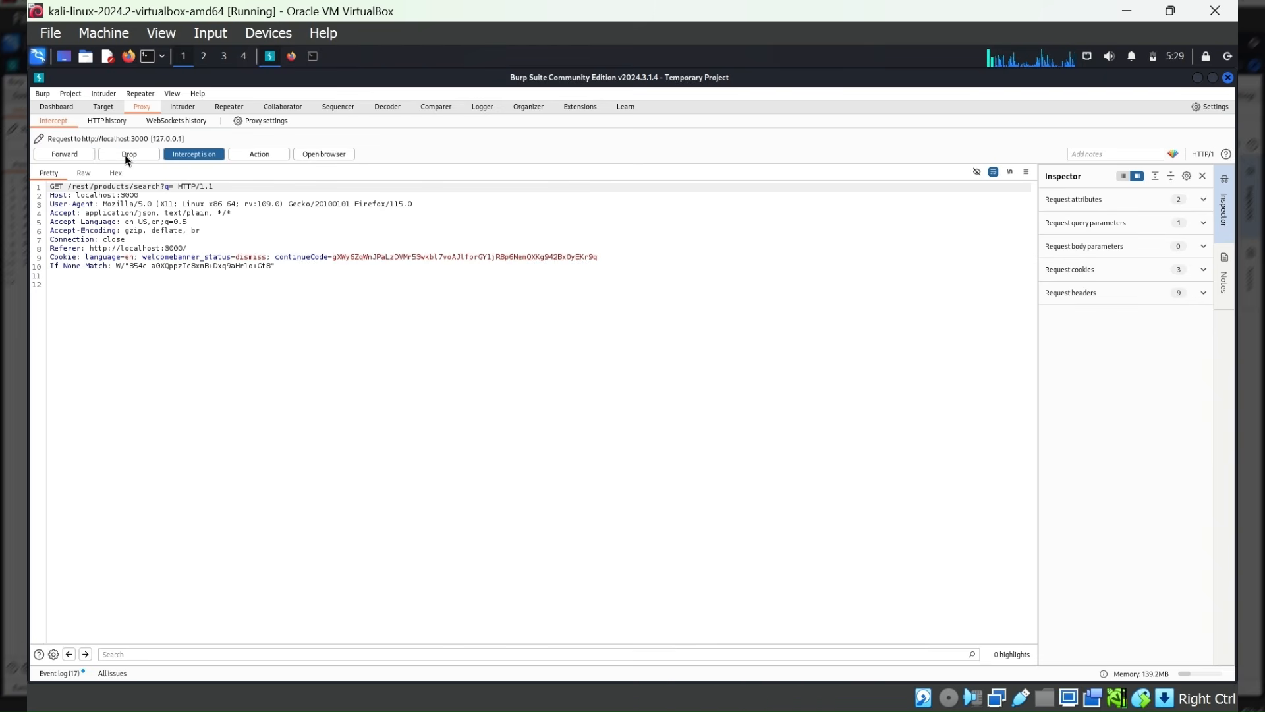
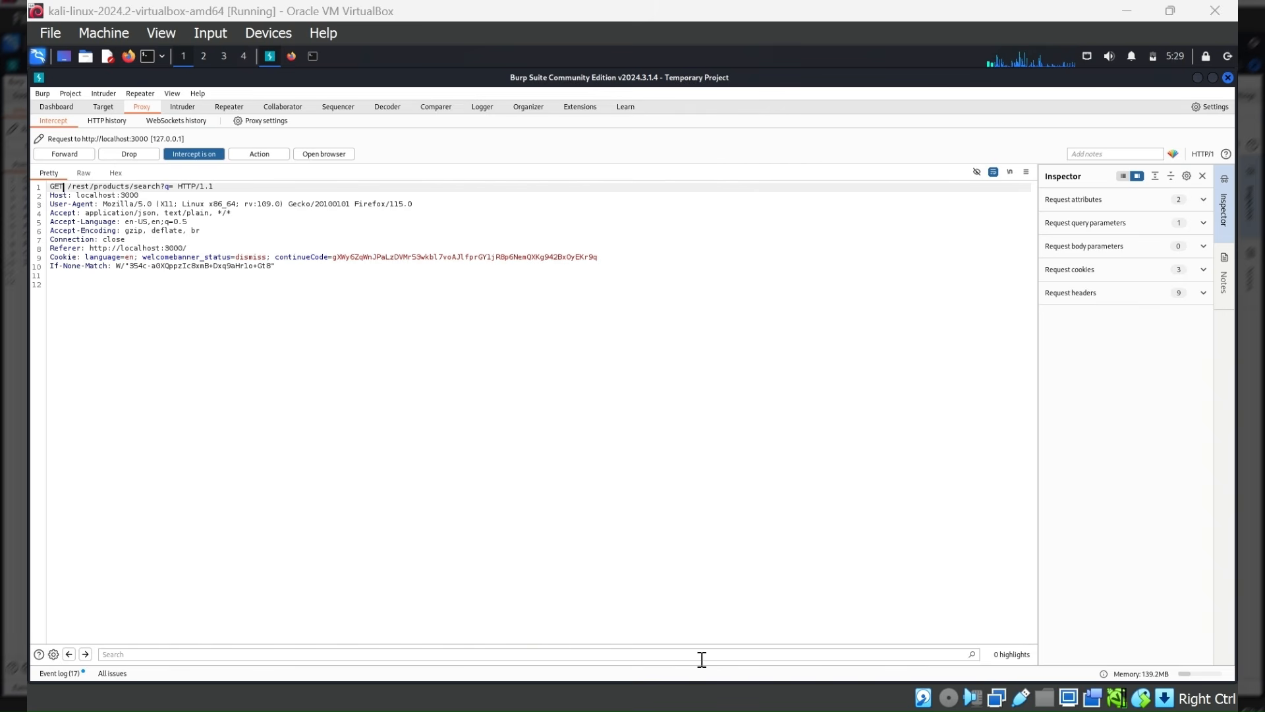
left_click(77, 157)
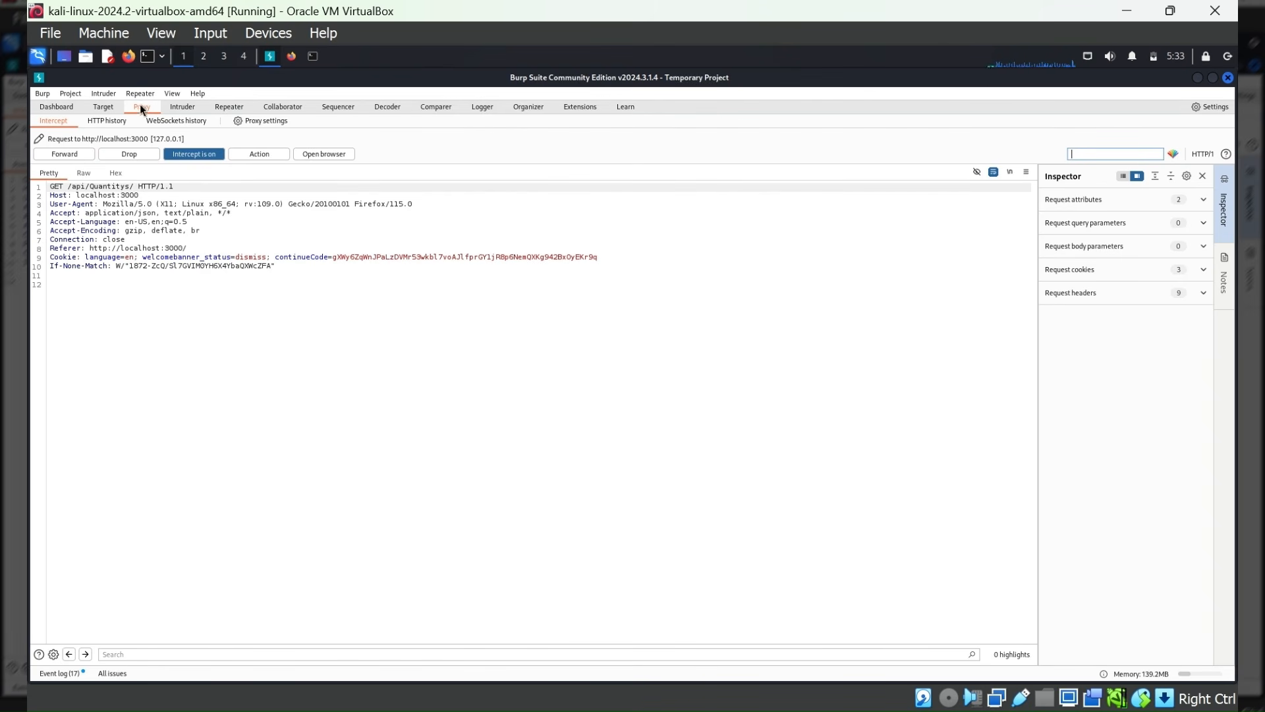
- Open the proxy's HTTP history and sort its entries by number in descending order
left_click(101, 121)
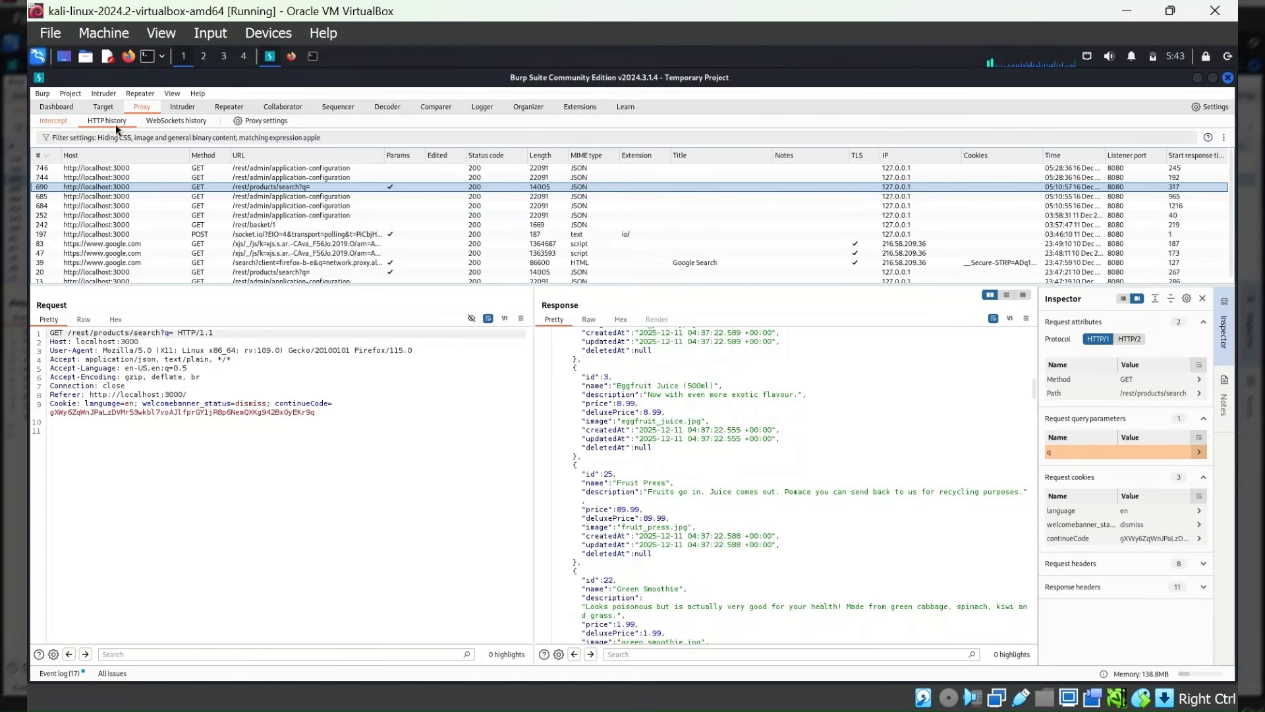
left_click(46, 157)
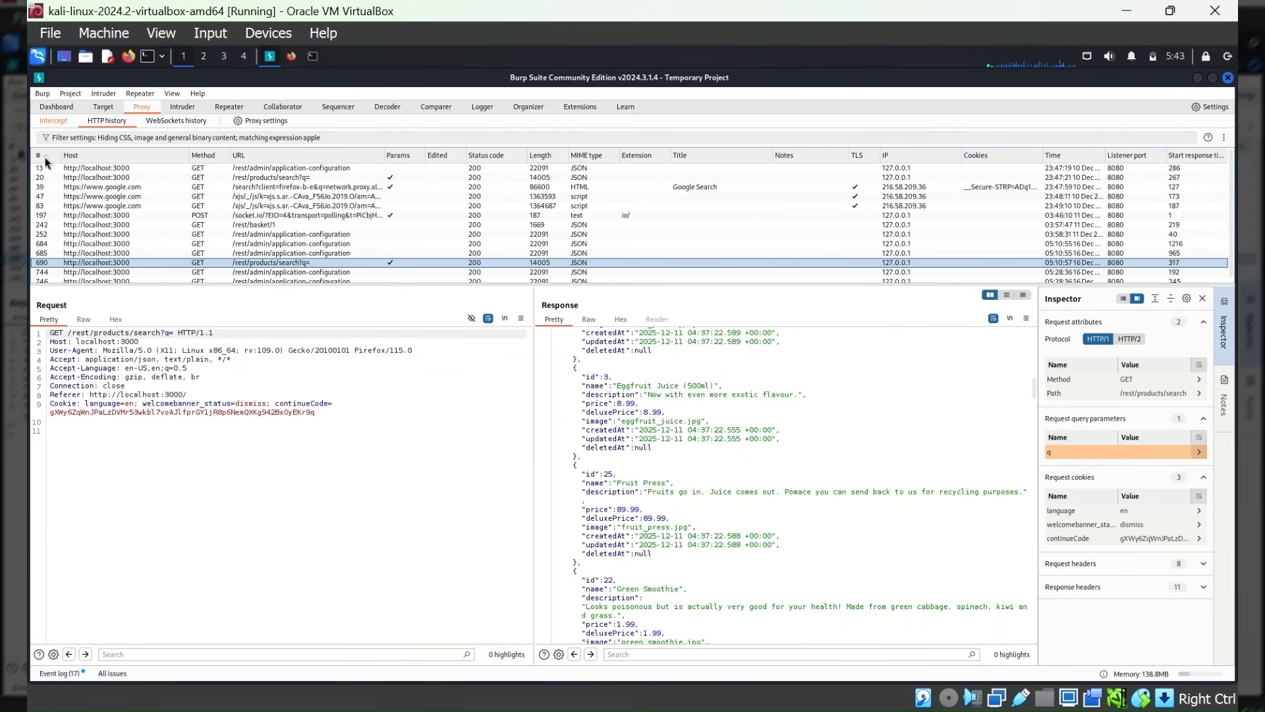
left_click(46, 156)
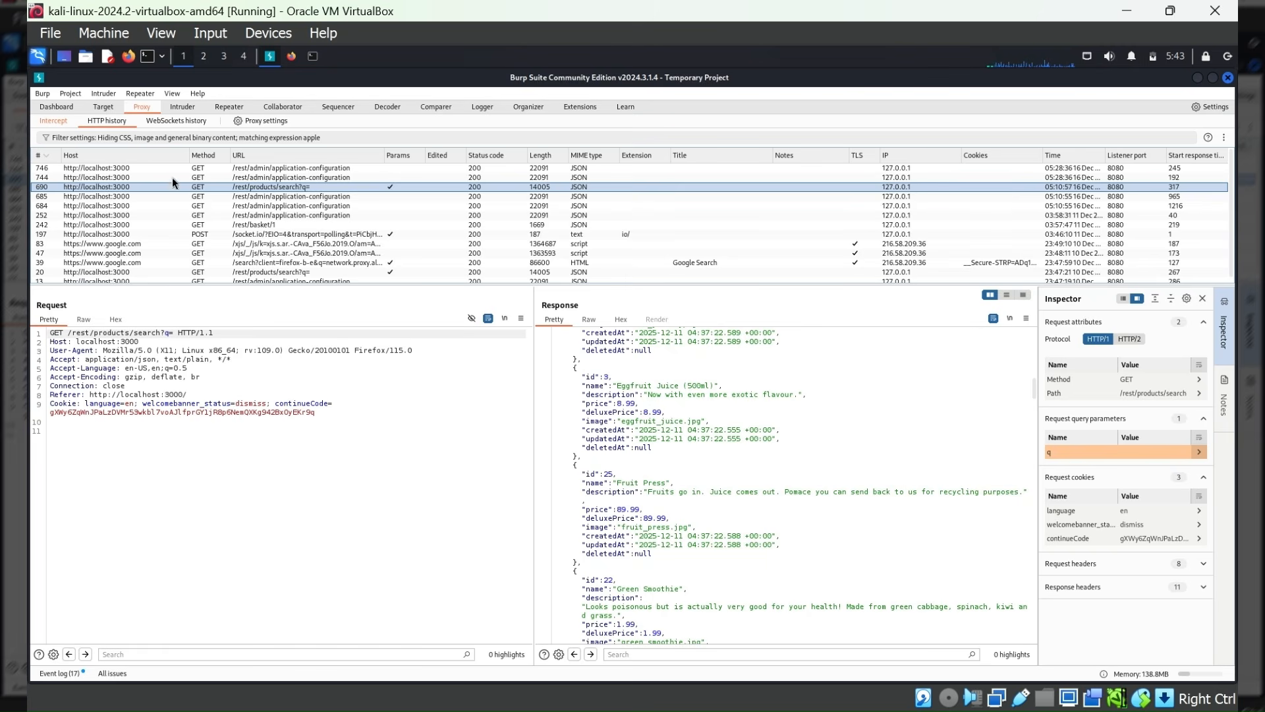
- Check the apple search page in Firefox, and examine the GET method and path of the product search request in Burp Suite
left_click(294, 59)
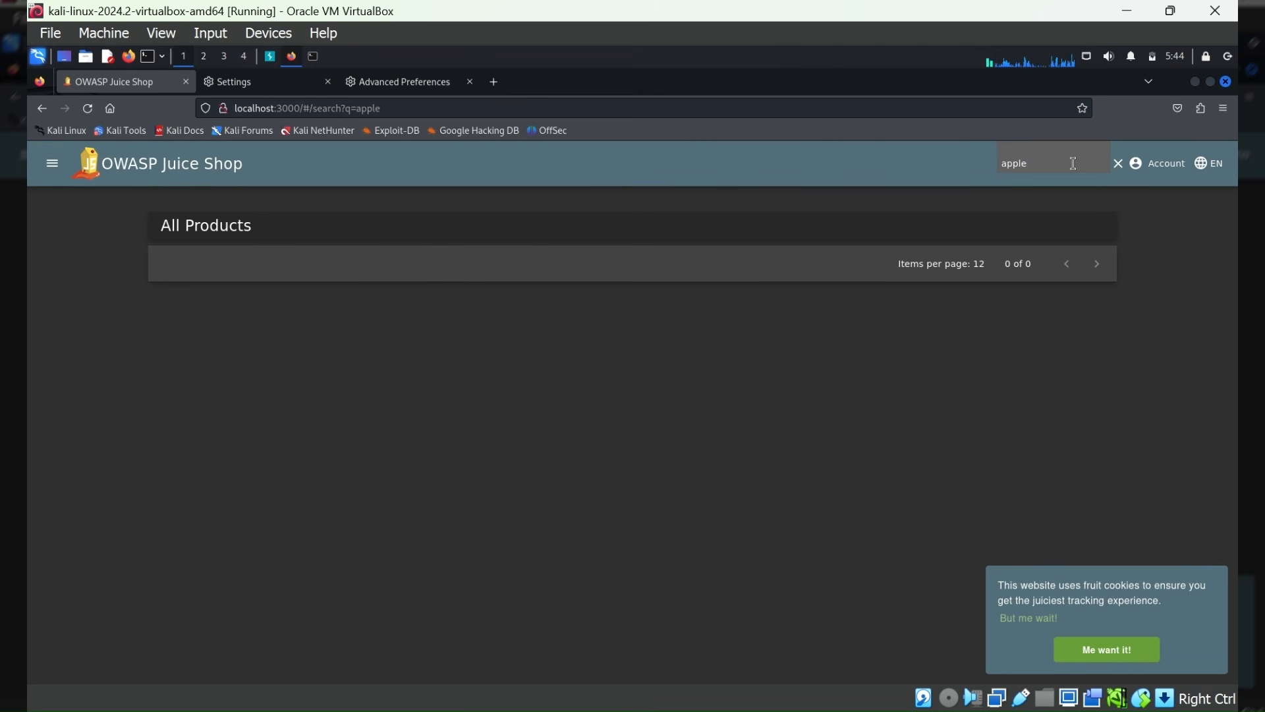
left_click(270, 58)
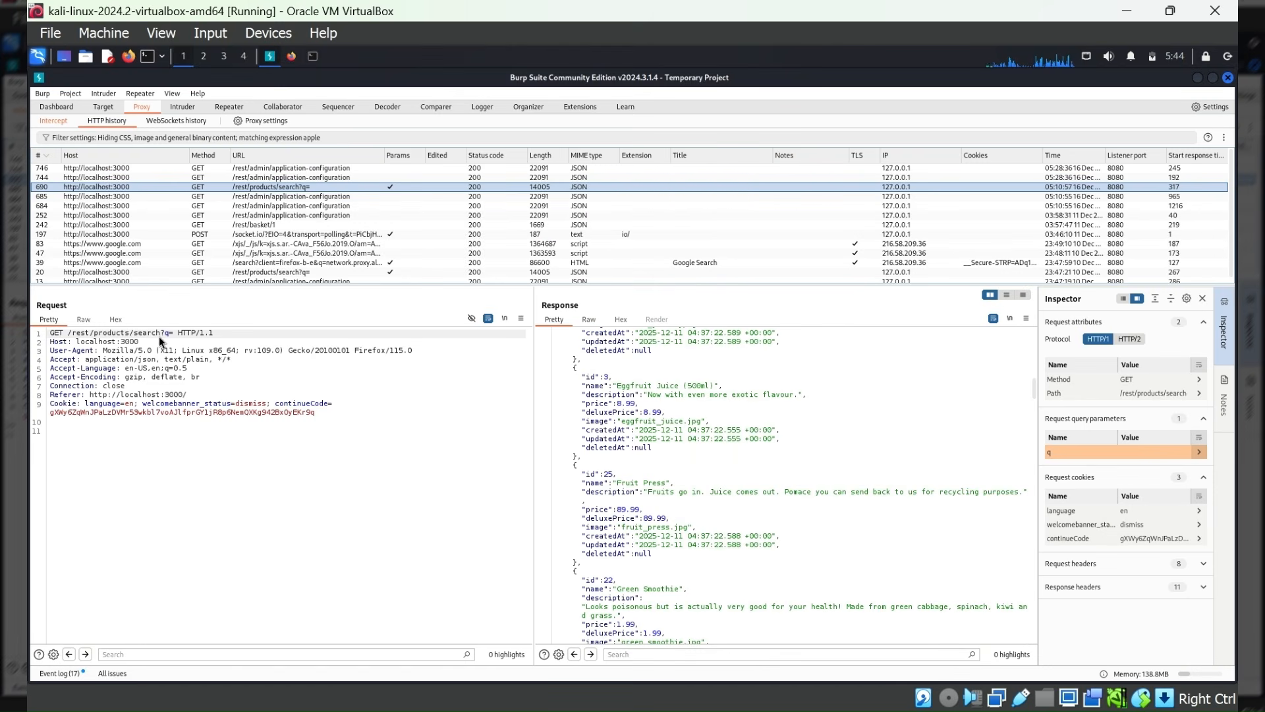
left_click(108, 333)
left_click_drag(68, 333, 48, 333)
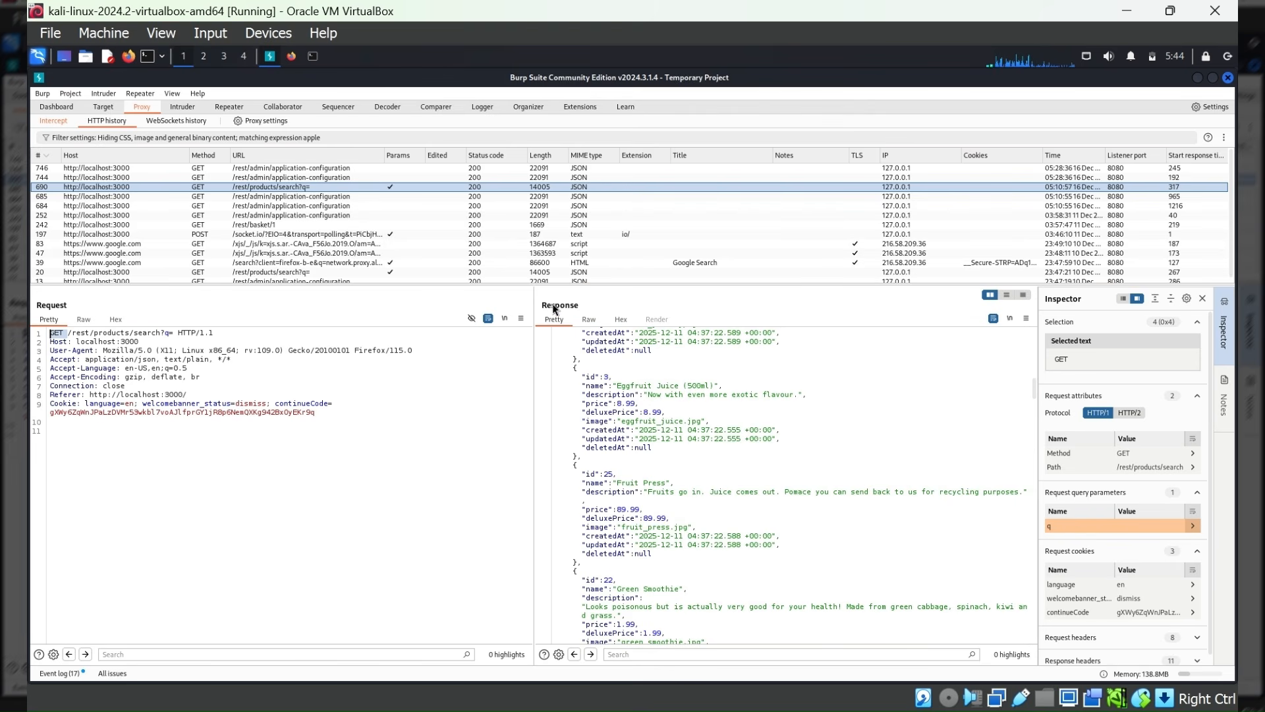
- Examine the product records in the search request's JSON response from the beginning, and return to Firefox
scroll(758, 488, "up", 2)
scroll(757, 487, "up", 15)
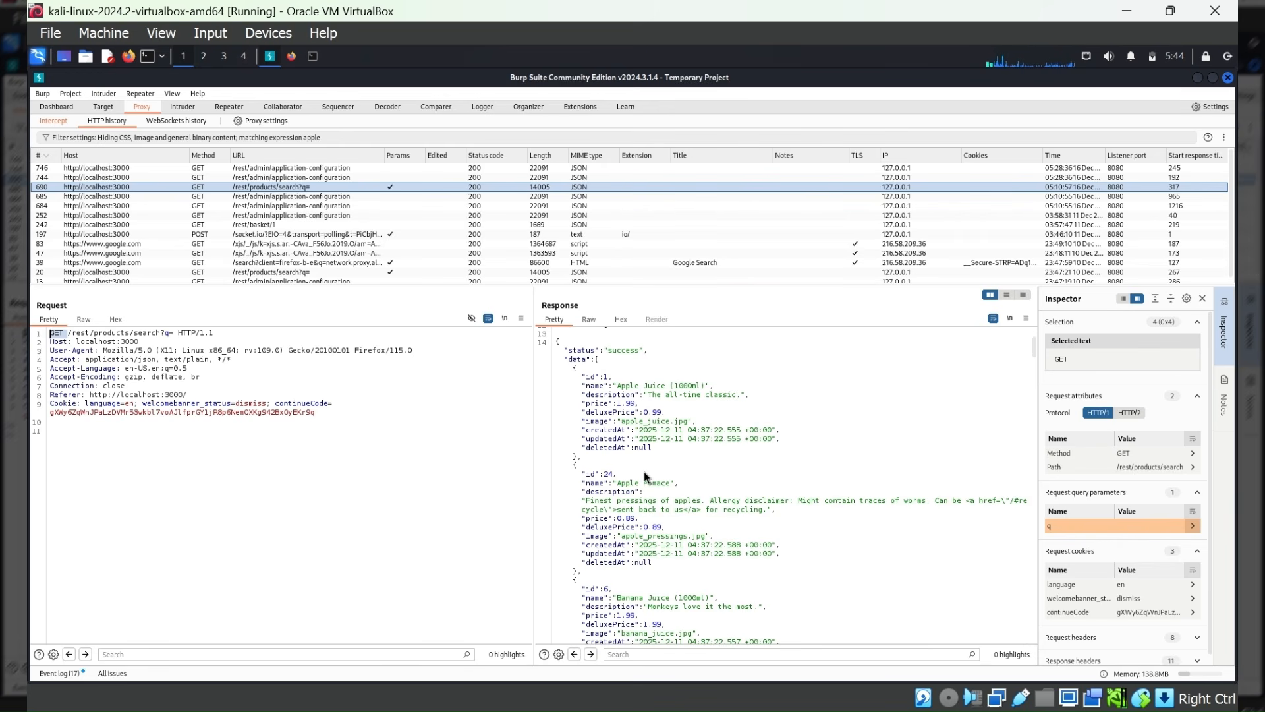
scroll(730, 441, "down", 4)
scroll(731, 442, "down", 4)
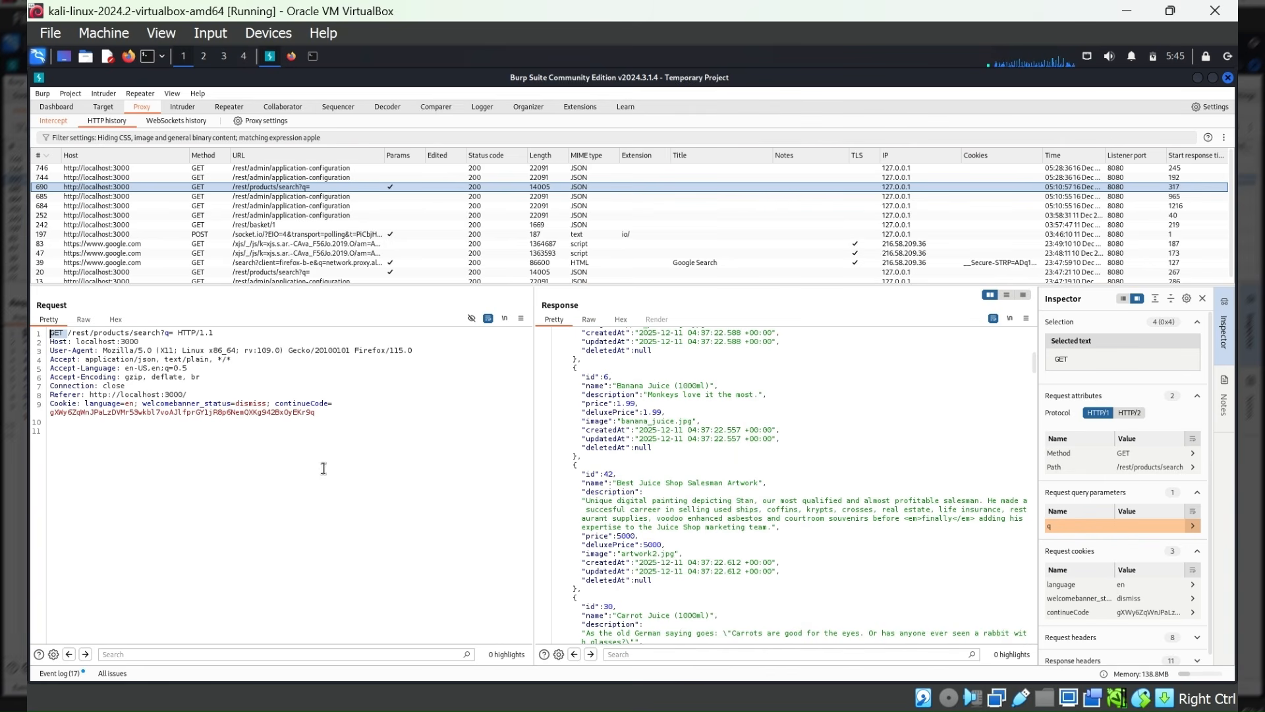
key("alt+Tab")
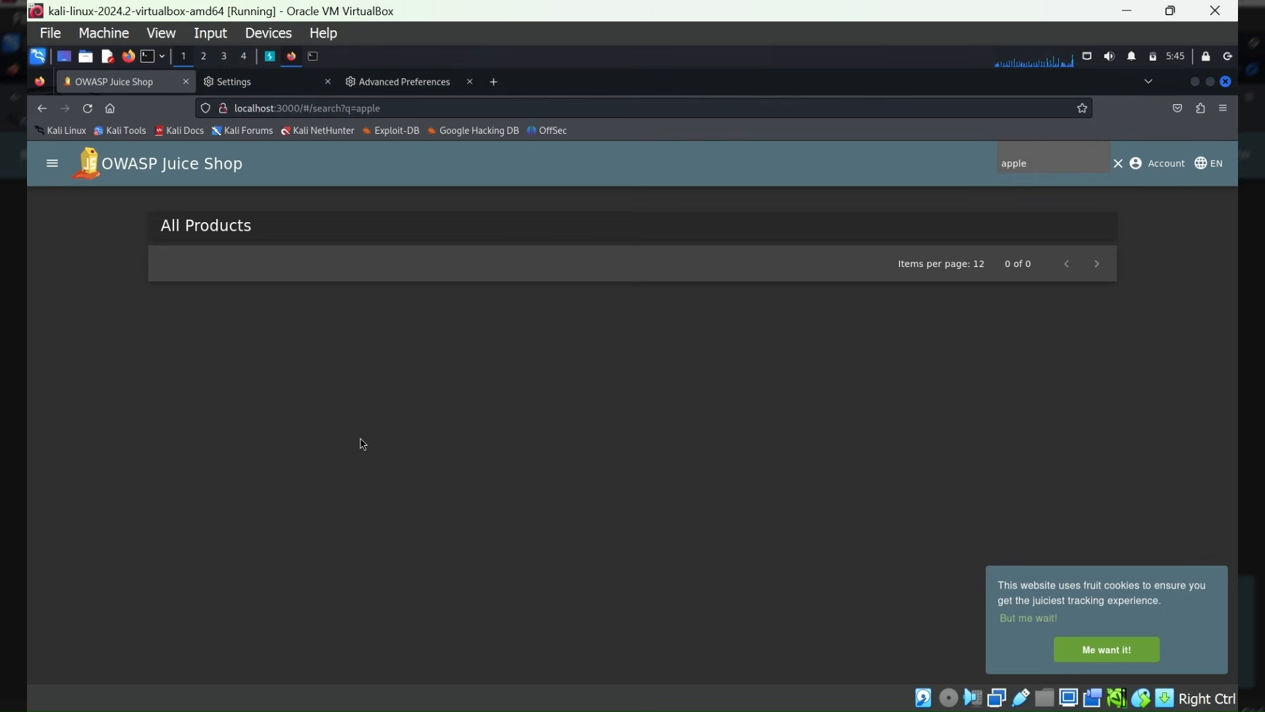
- Turn off request interception in Burp Suite's proxy and return to the apple search page in Firefox
key("alt+Tab")
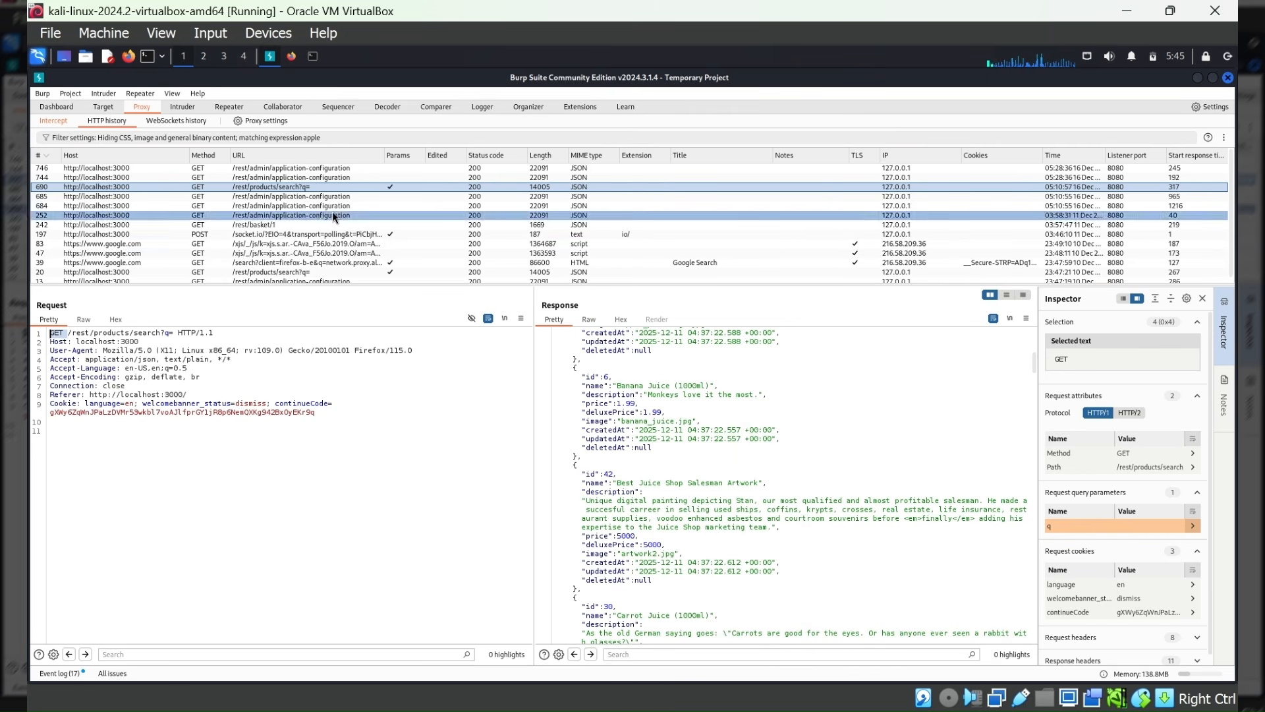
left_click(294, 57)
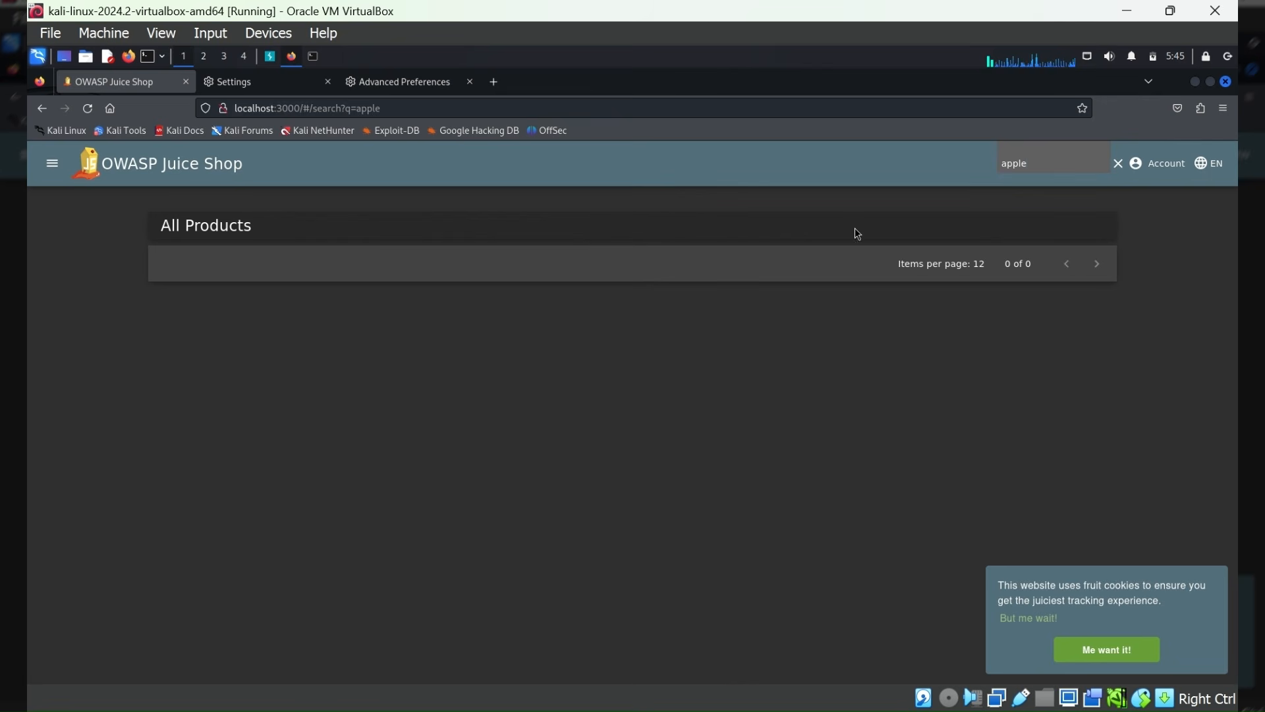
double_click(1035, 155)
left_click(1035, 155)
left_click(270, 56)
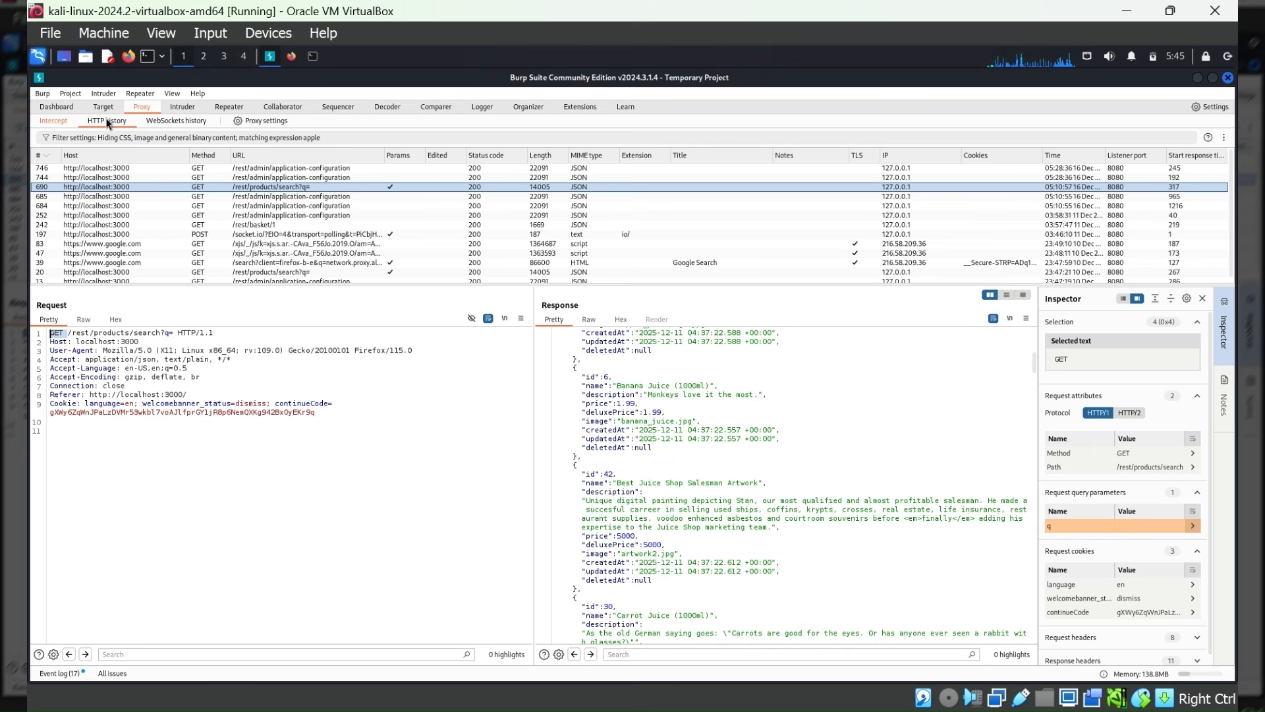
left_click(64, 123)
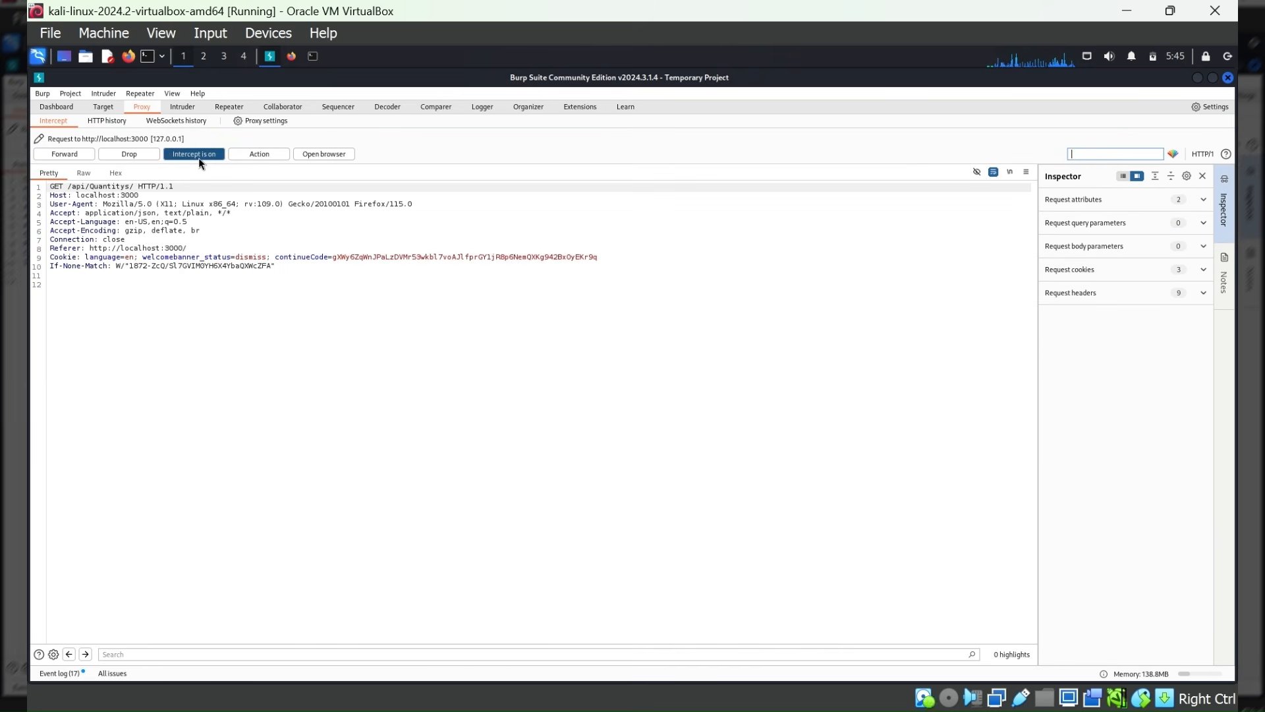
left_click(197, 155)
left_click(292, 57)
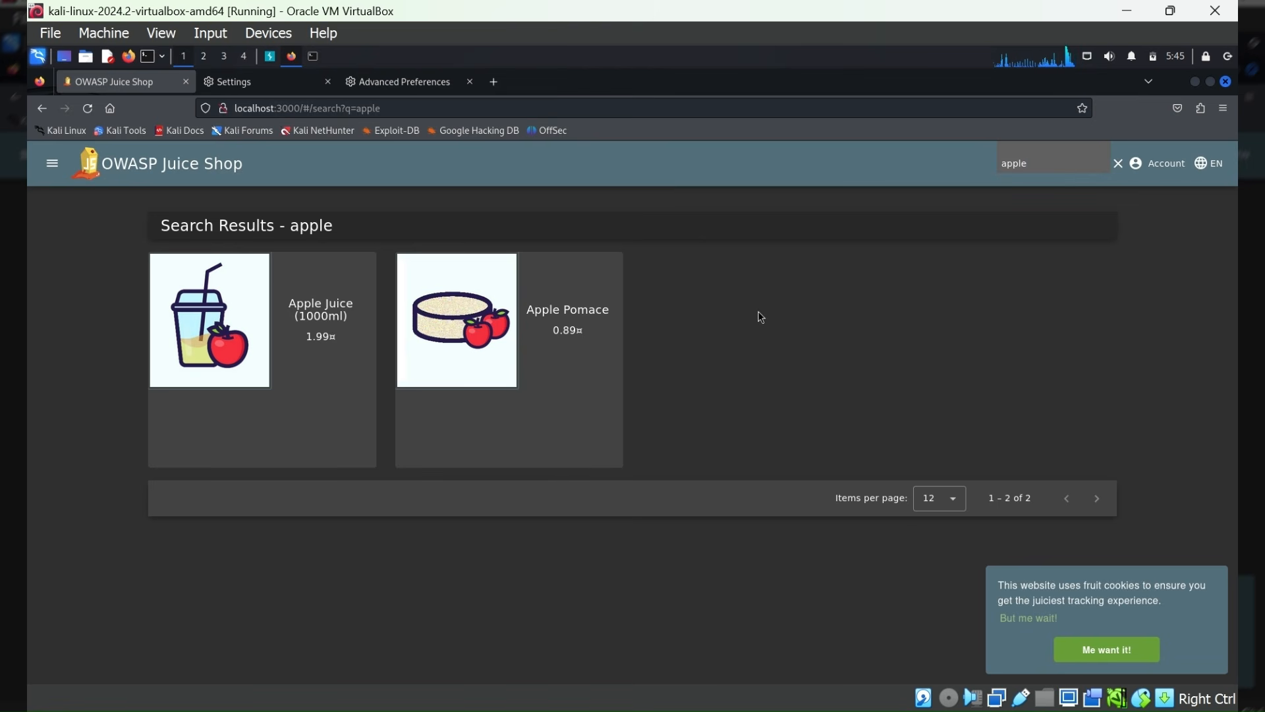
- Check the proxy's interception state in Burp Suite and return to the Juice Shop product page in Firefox
left_click(271, 61)
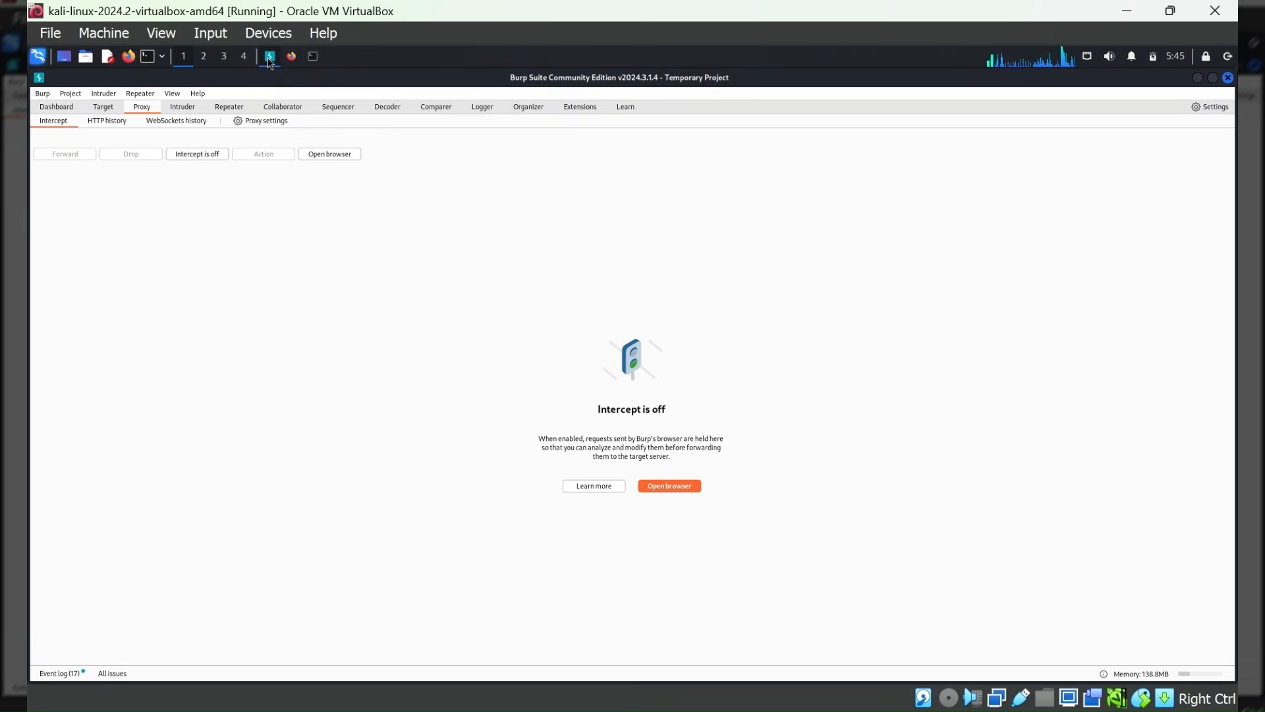
left_click(191, 153)
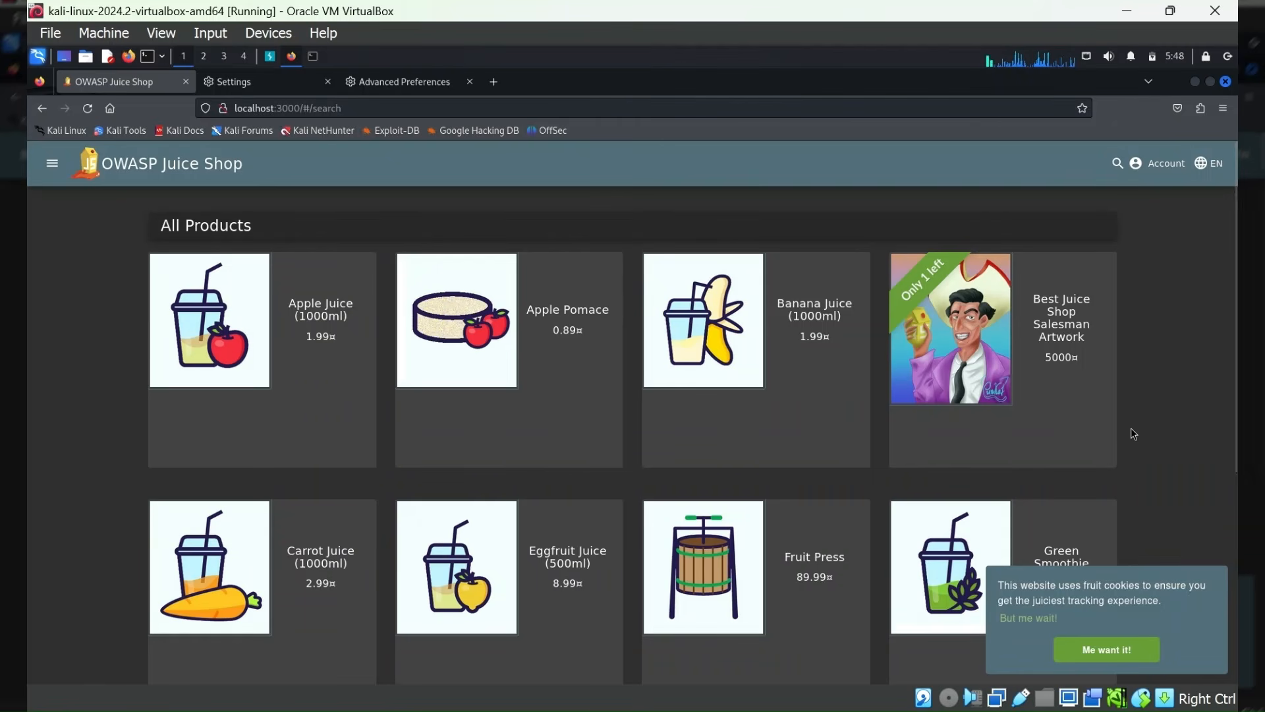
left_click(272, 58)
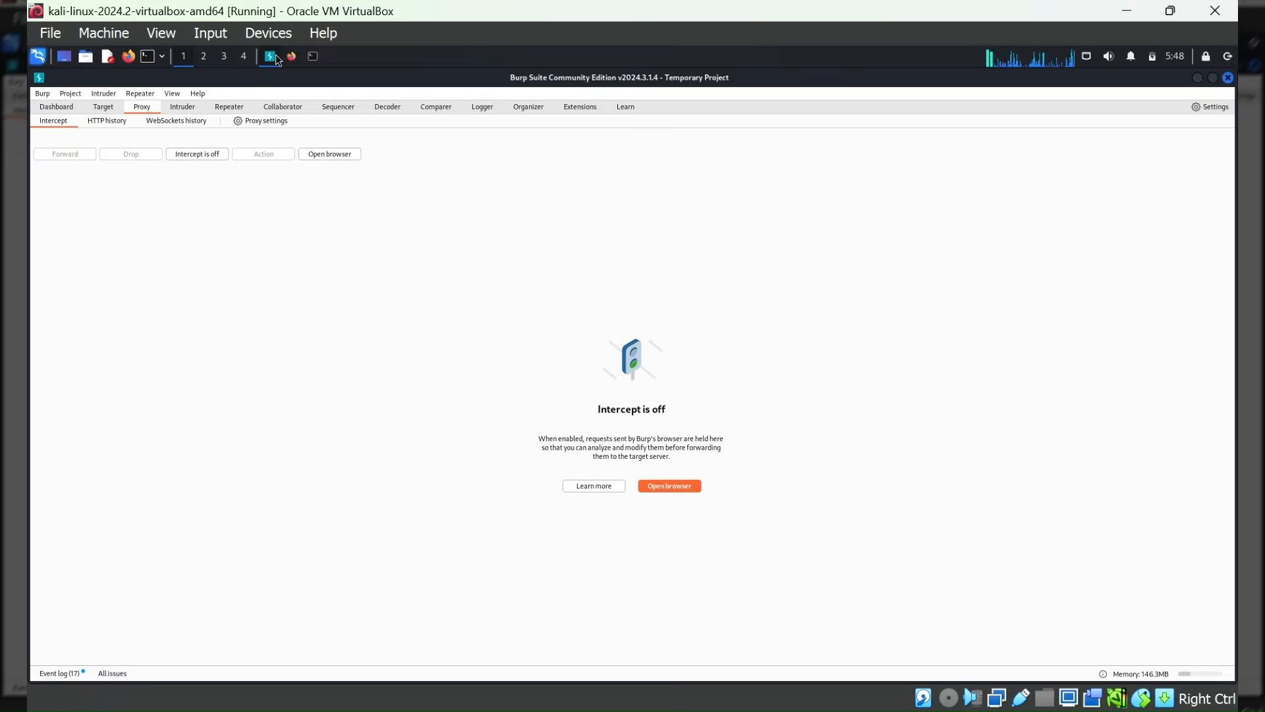
left_click(292, 58)
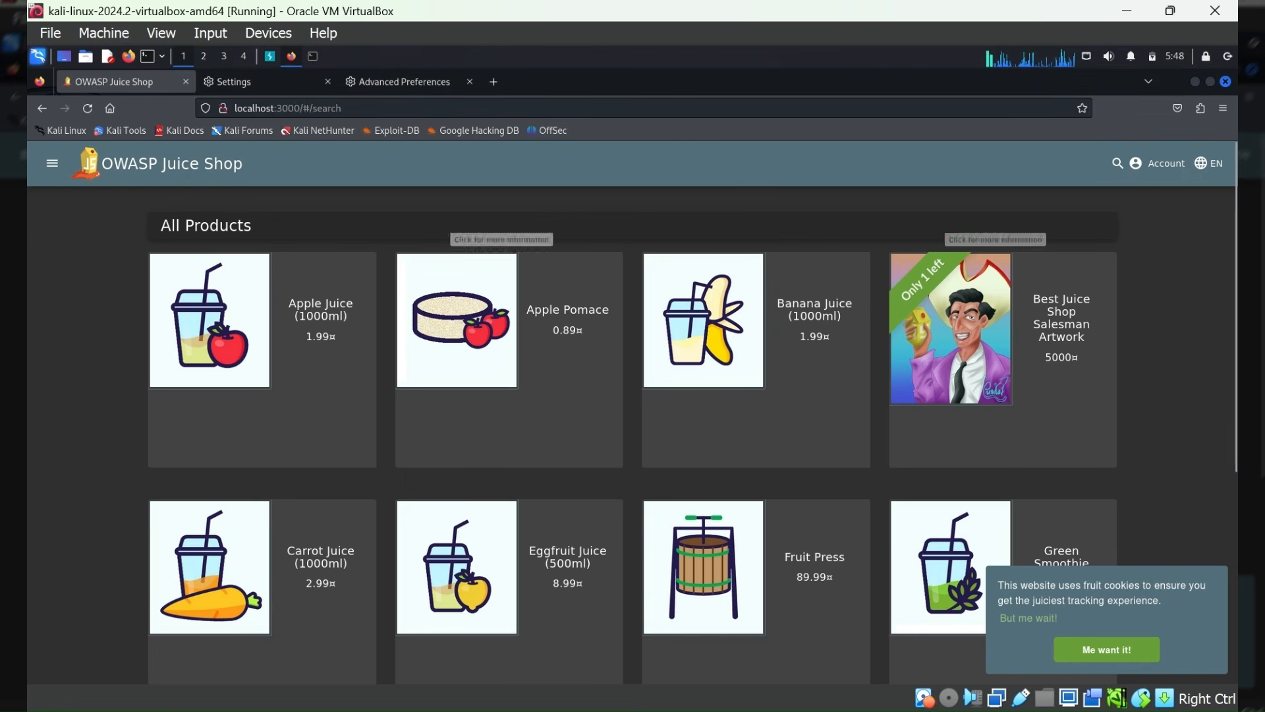
- Open the Juice Shop login page and fill in the account email and password
left_click(1165, 165)
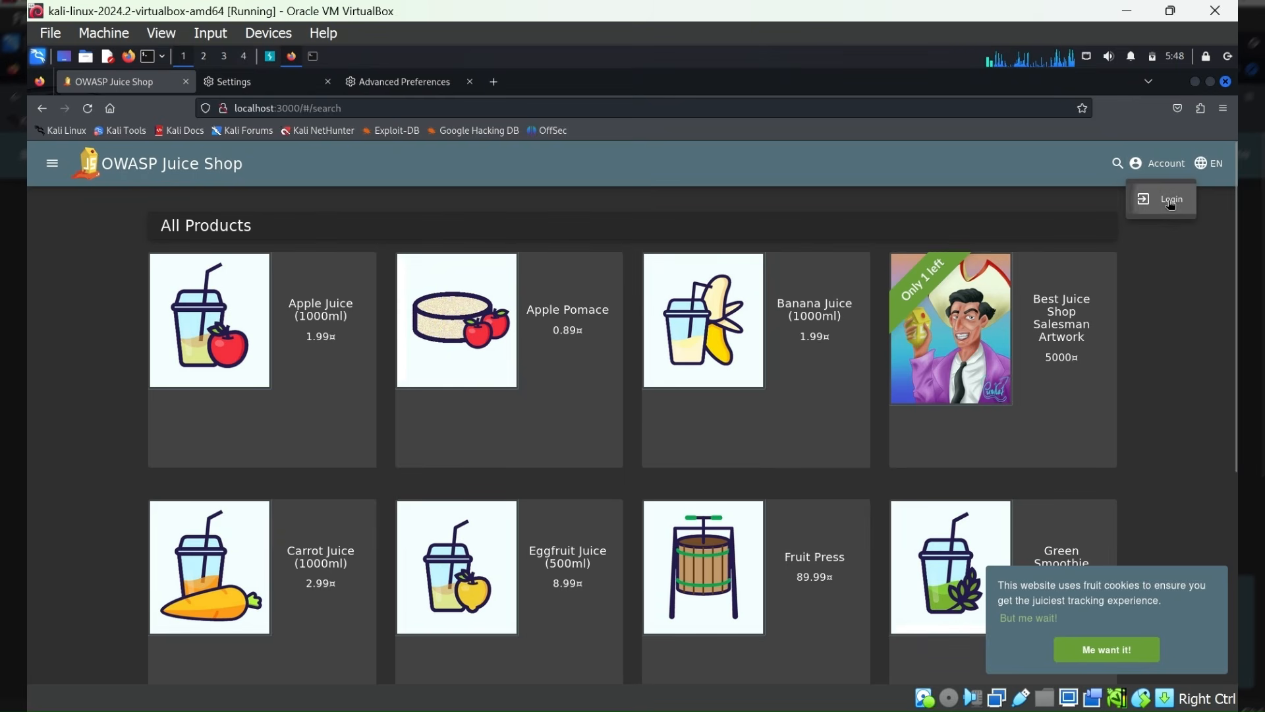
left_click(1167, 201)
left_click(628, 276)
type("s")
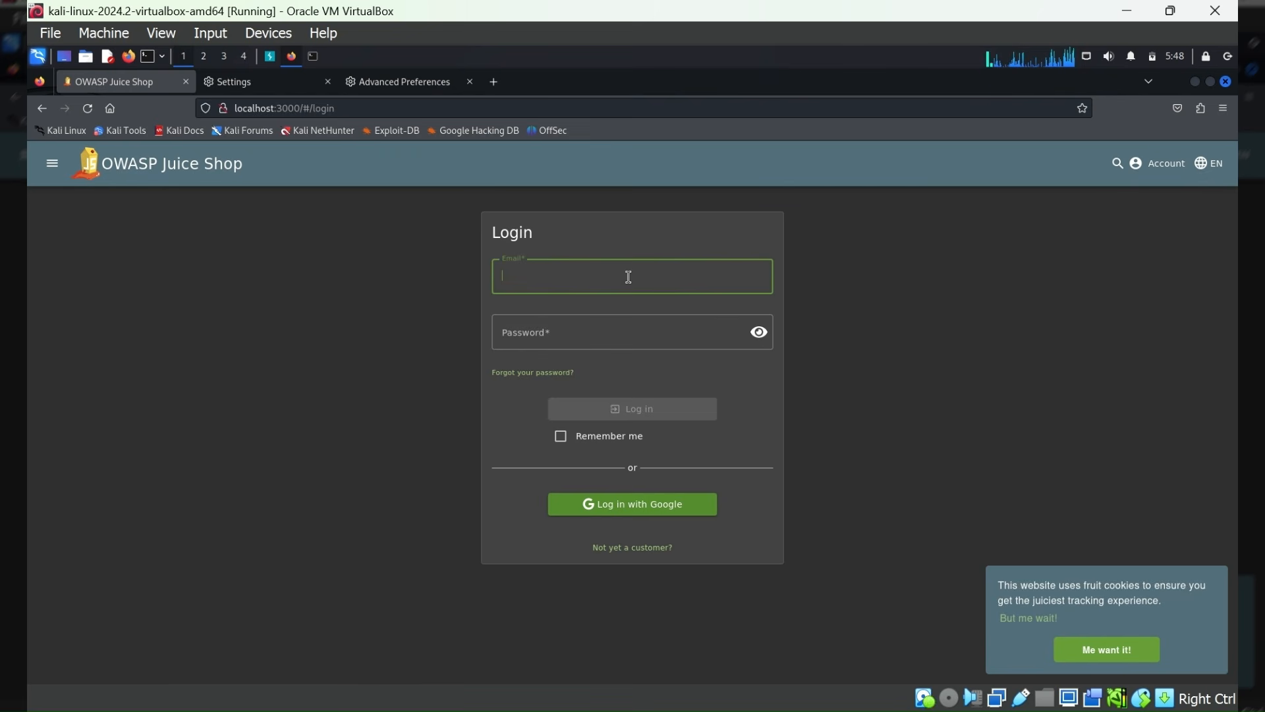
type("a")
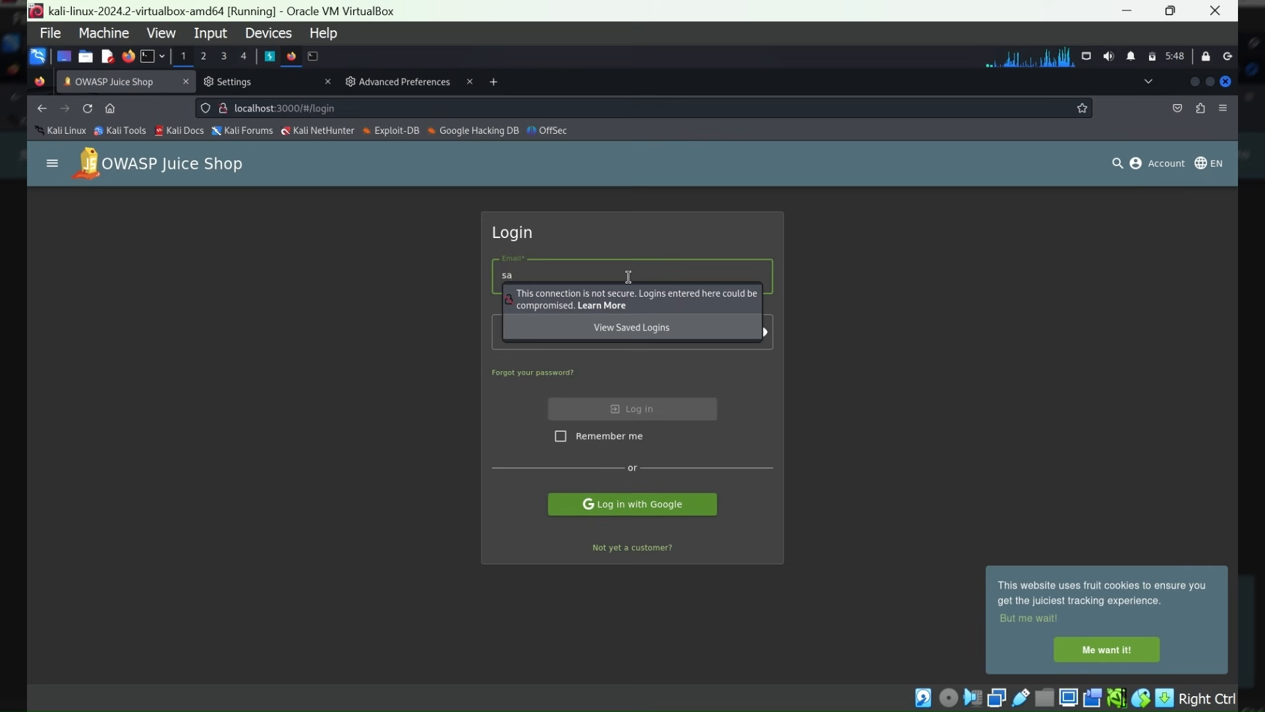
type("mah")
key("Tab")
type("12")
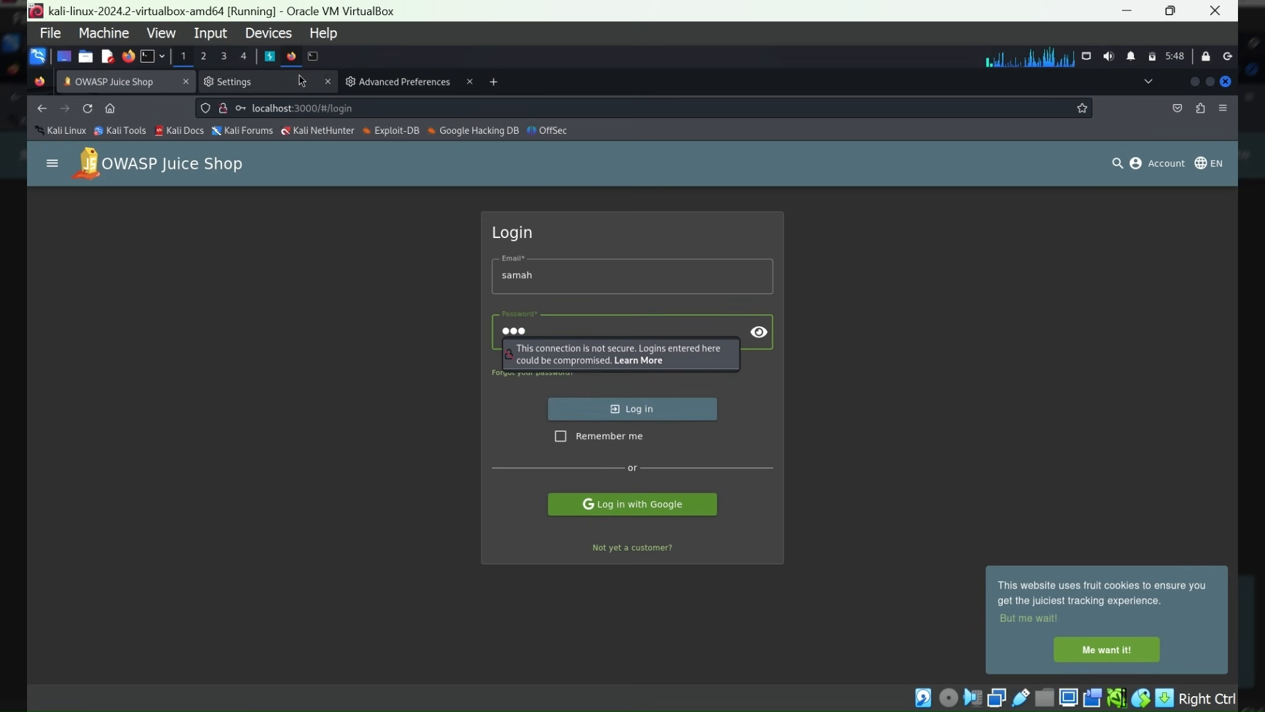
- Turn on request interception in Burp Suite, and submit the completed Juice Shop login form in Firefox
left_click(268, 56)
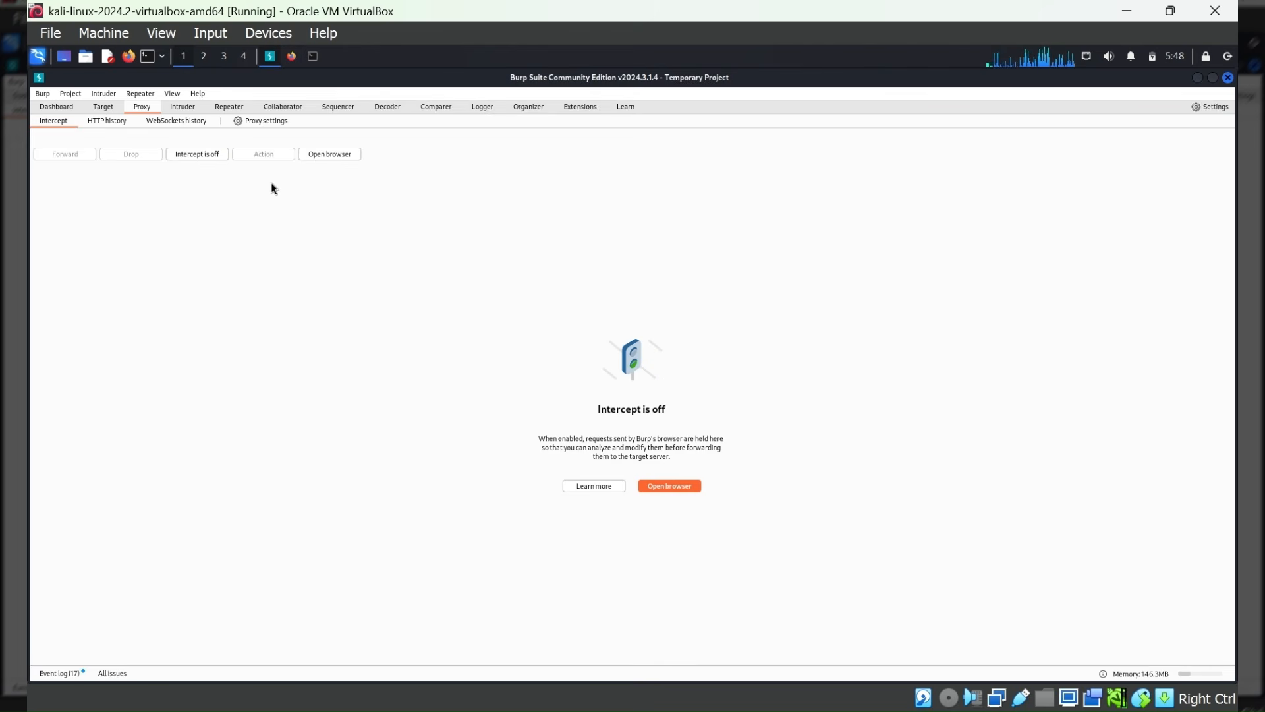
left_click(219, 156)
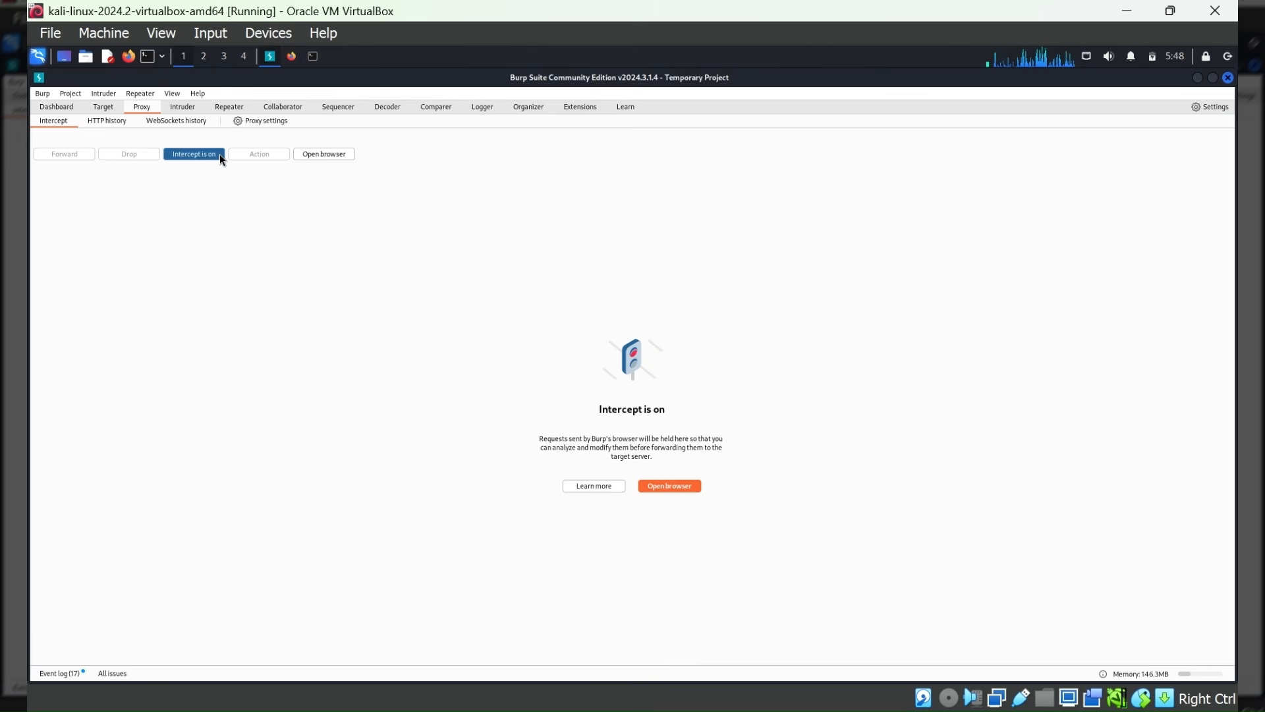
left_click(291, 58)
left_click(644, 411)
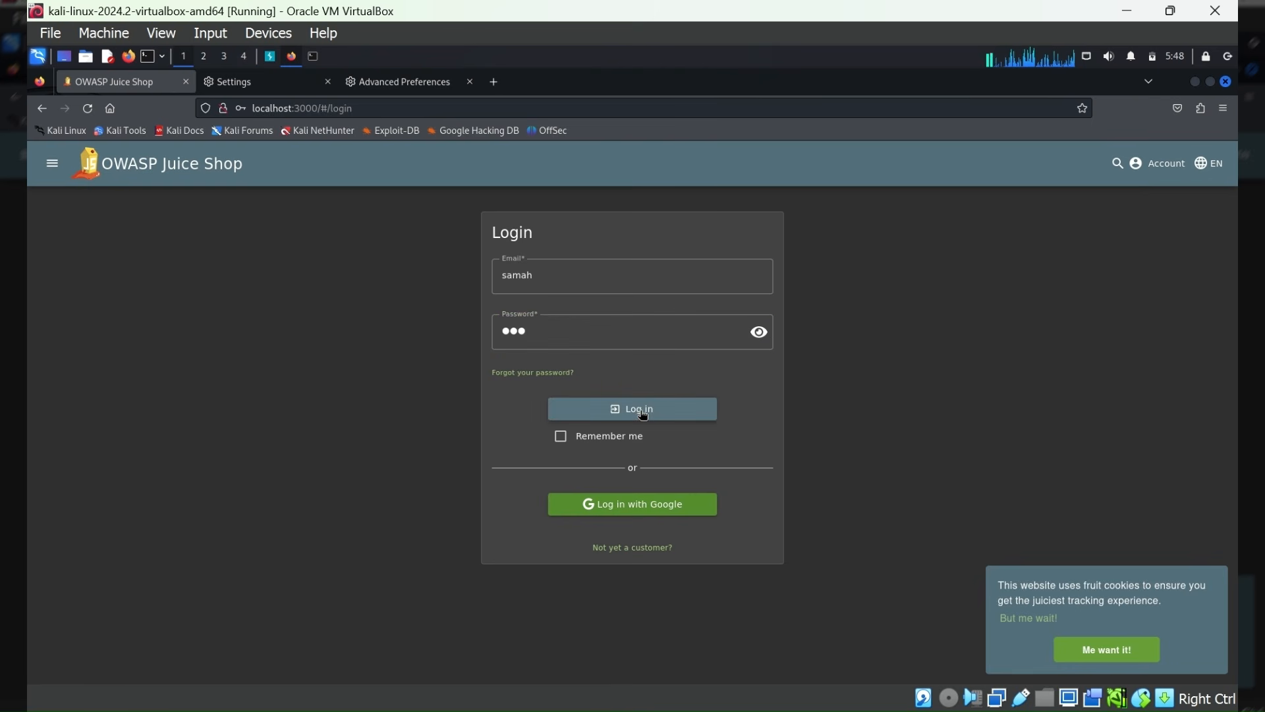
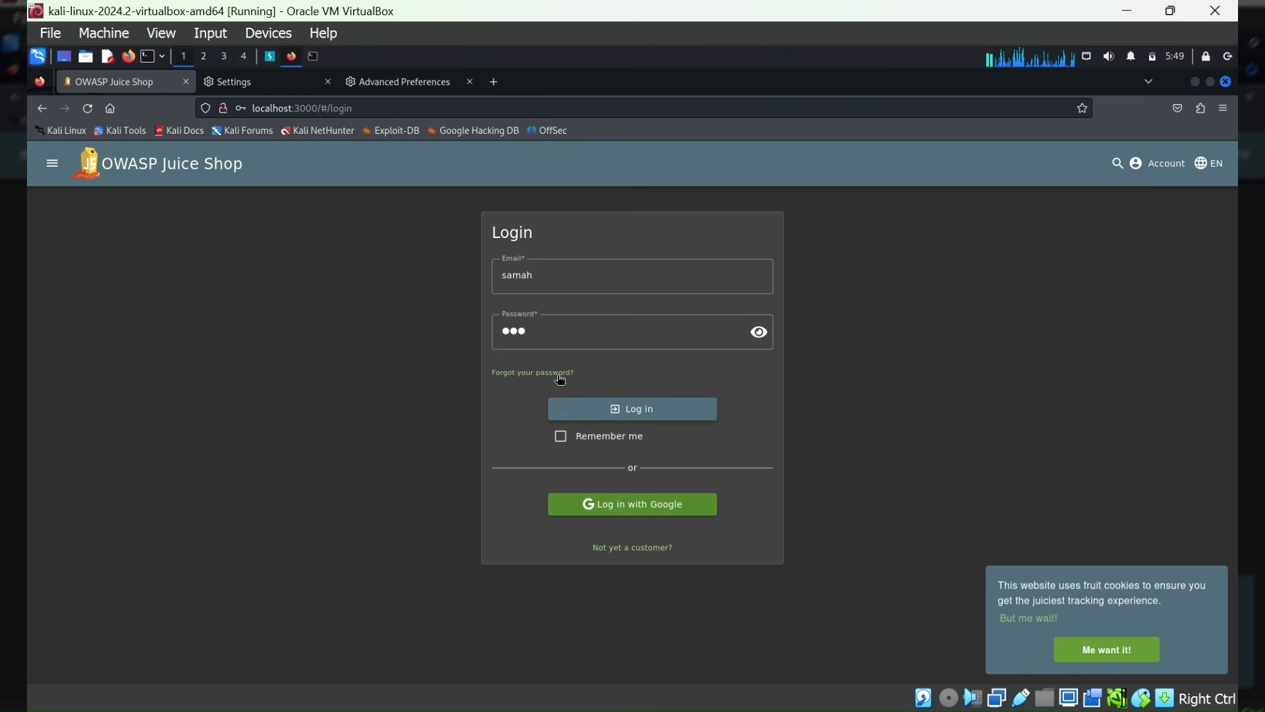
- Switch to Burp Suite and examine the POST method of the intercepted /rest/user/login request
left_click(269, 58)
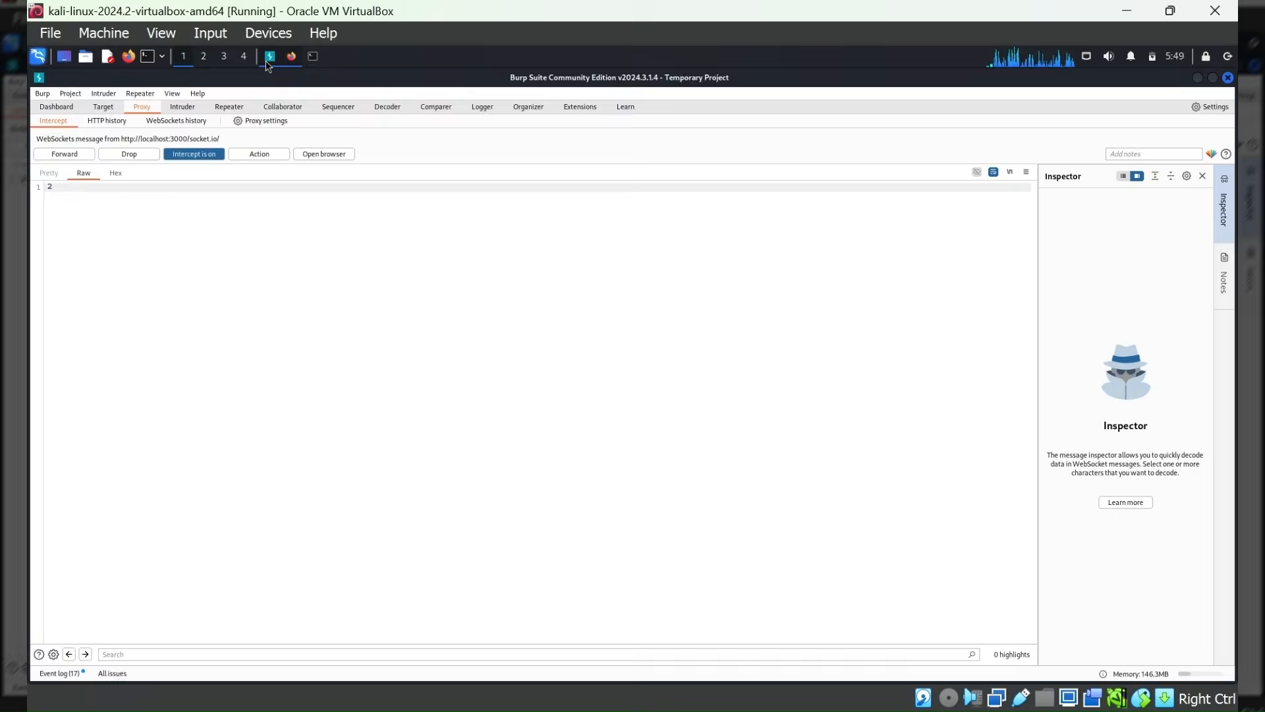
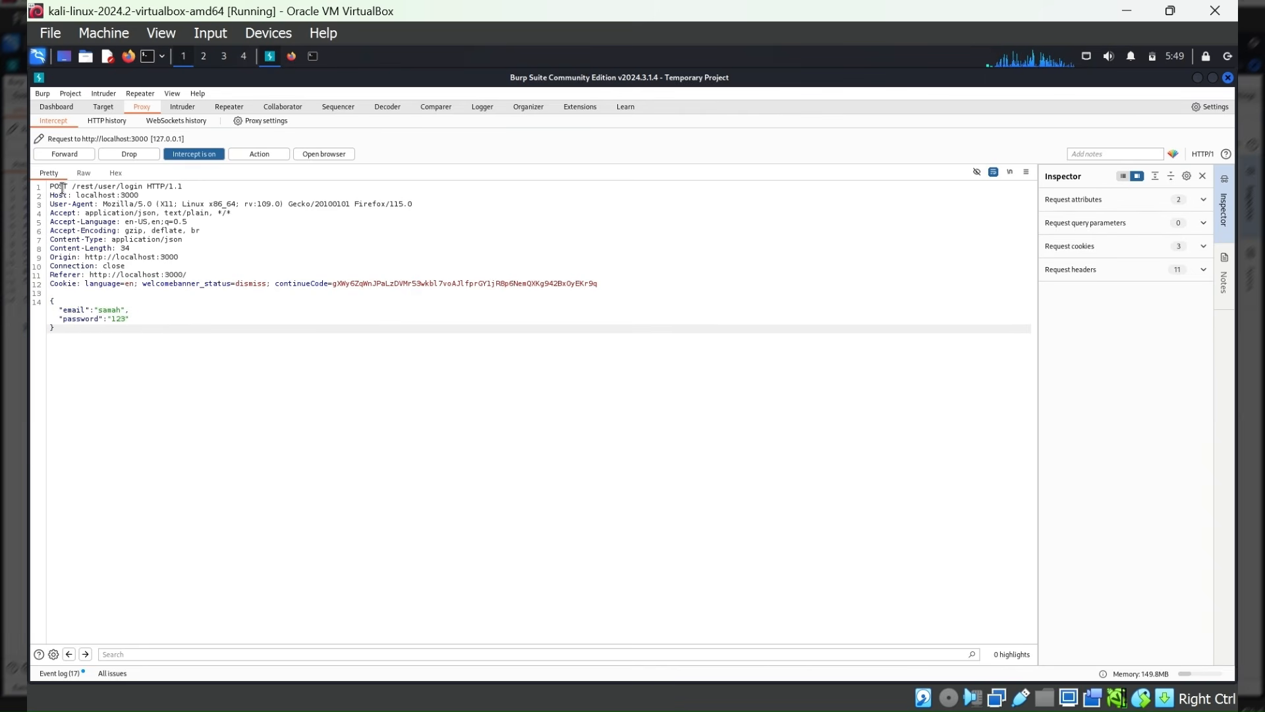
left_click(62, 188)
double_click(68, 187)
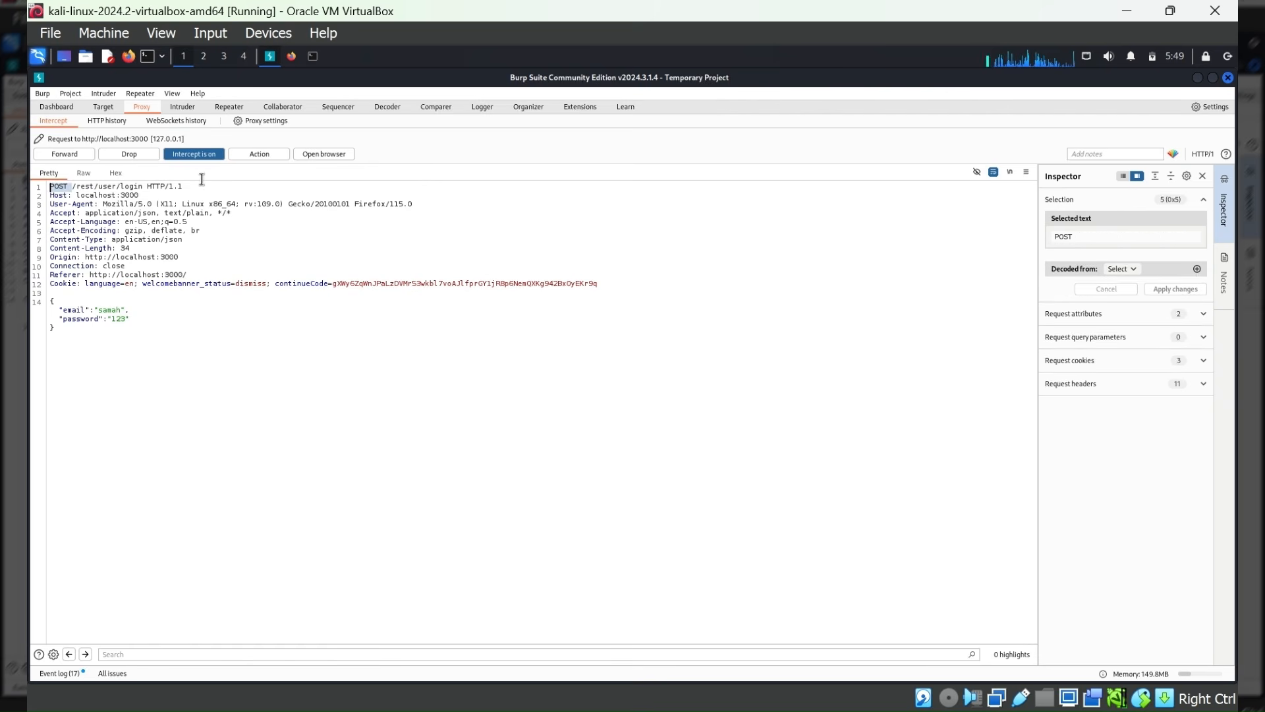